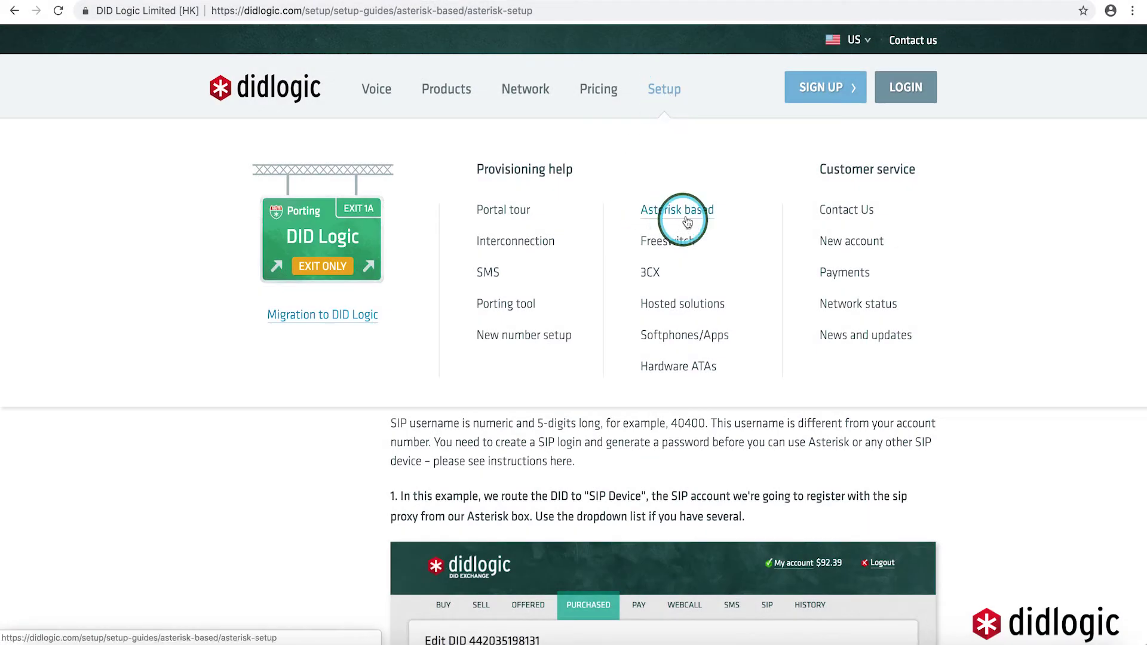
Open the Asterisk based setup guide under Setup's Provisioning help on the DID Logic site.
left_click(687, 221)
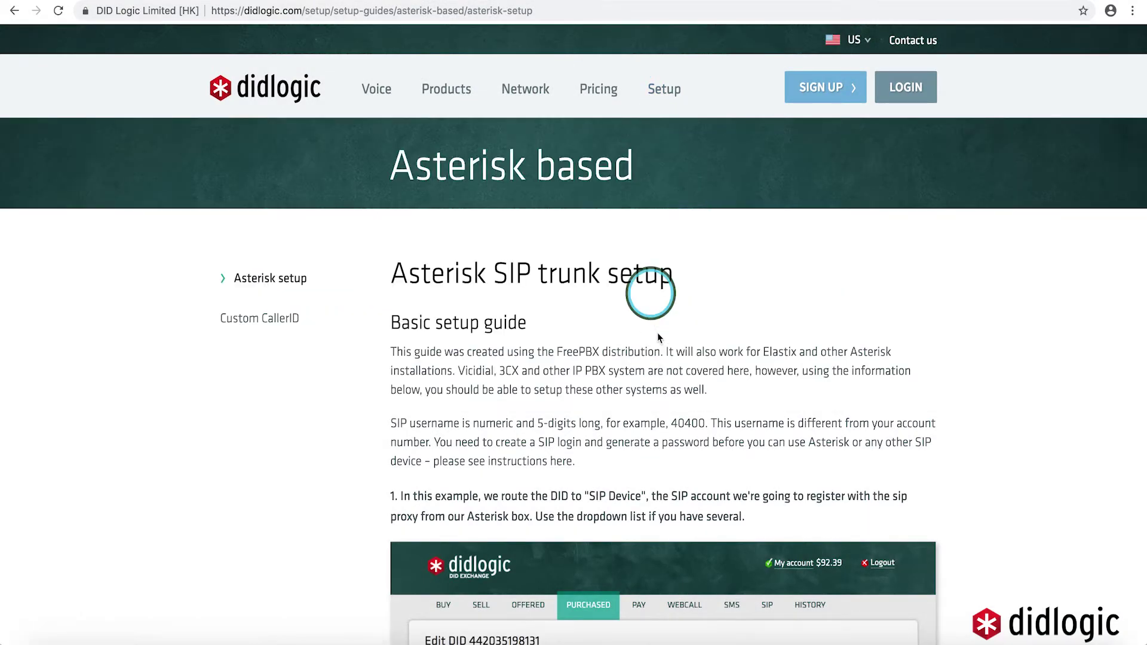
Scroll through the Asterisk SIP trunk basic setup instructions.
scroll(657, 335, "down", 15)
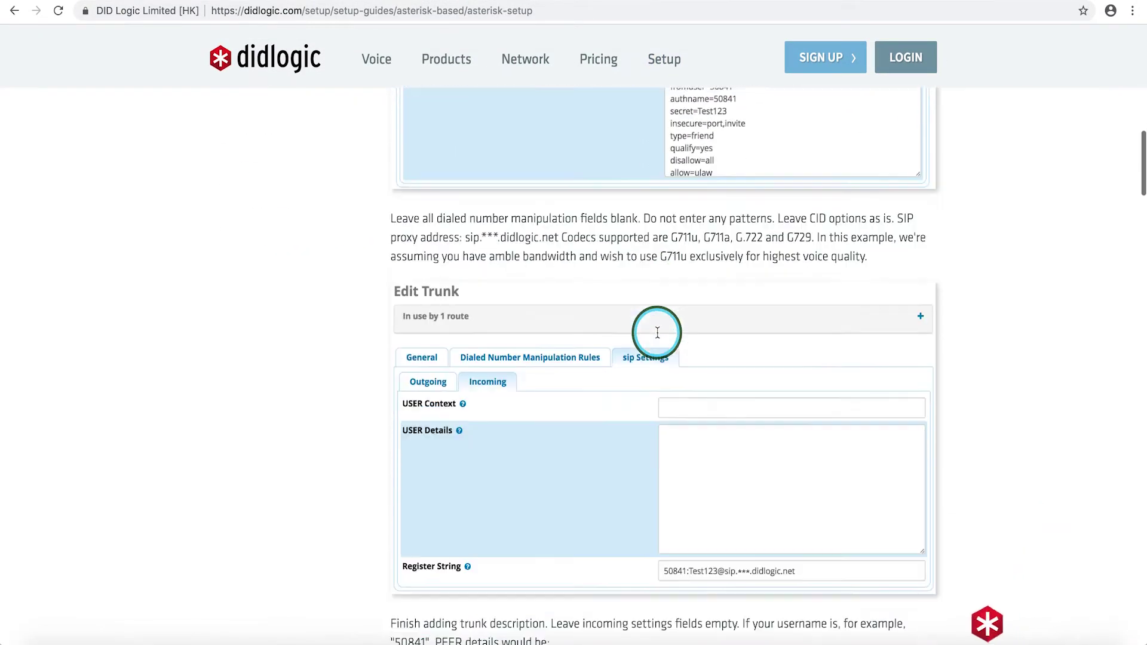
scroll(657, 332, "up", 7)
scroll(657, 332, "up", 9)
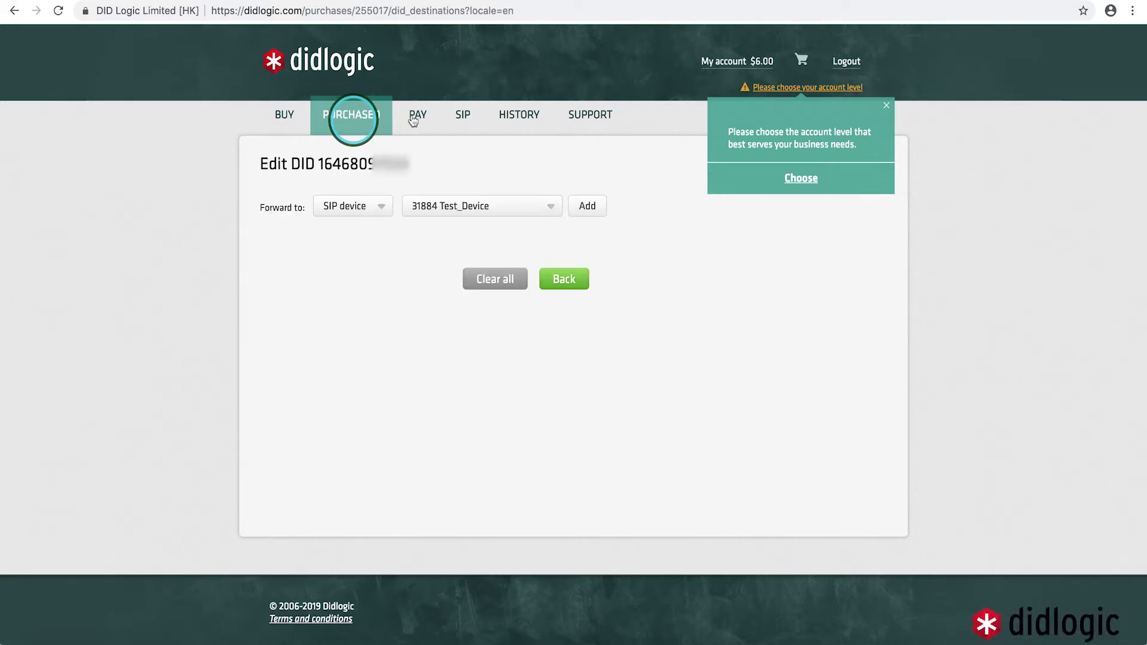
Create a new SIP account with device name 'Test_Account 2' and an account password.
left_click(462, 115)
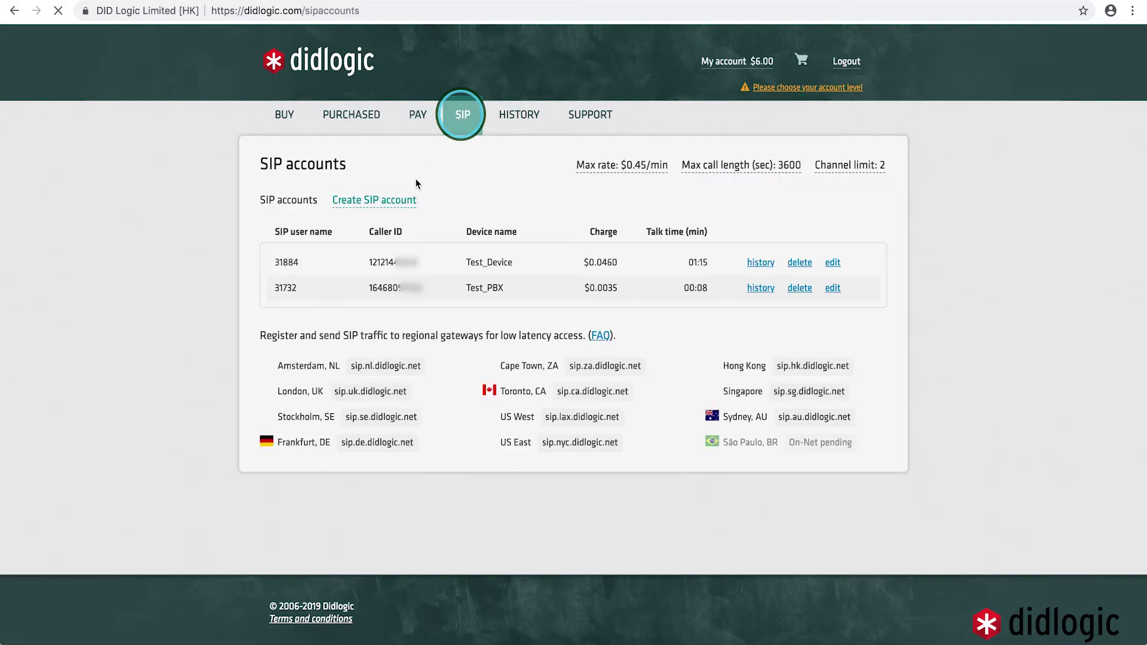
left_click(377, 206)
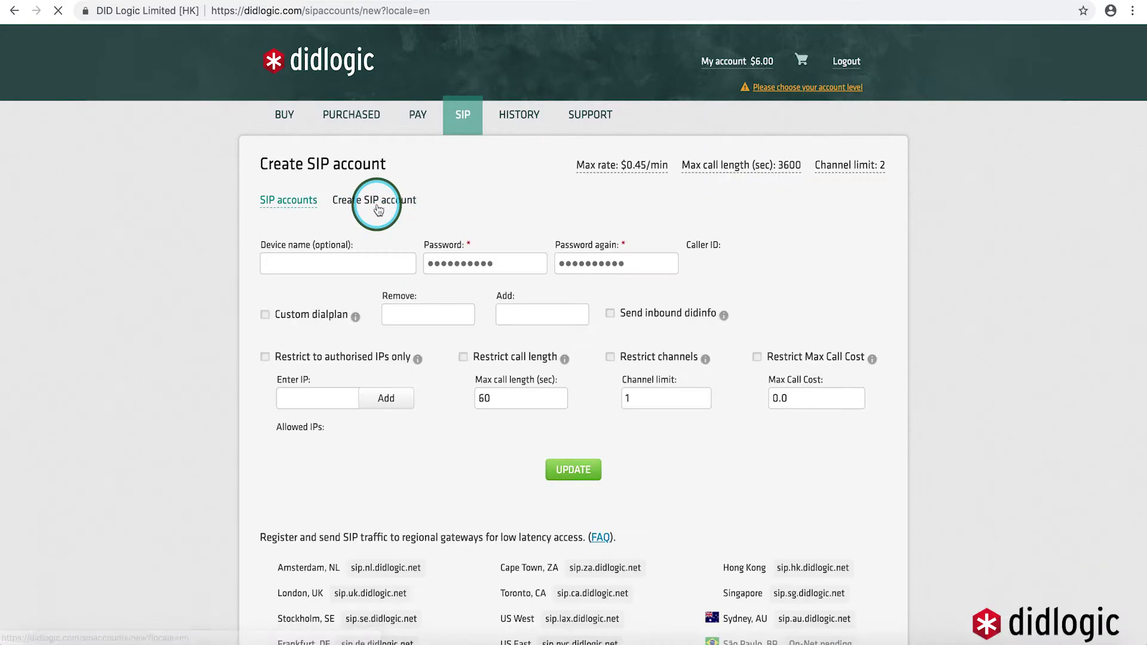
type("Test_Account")
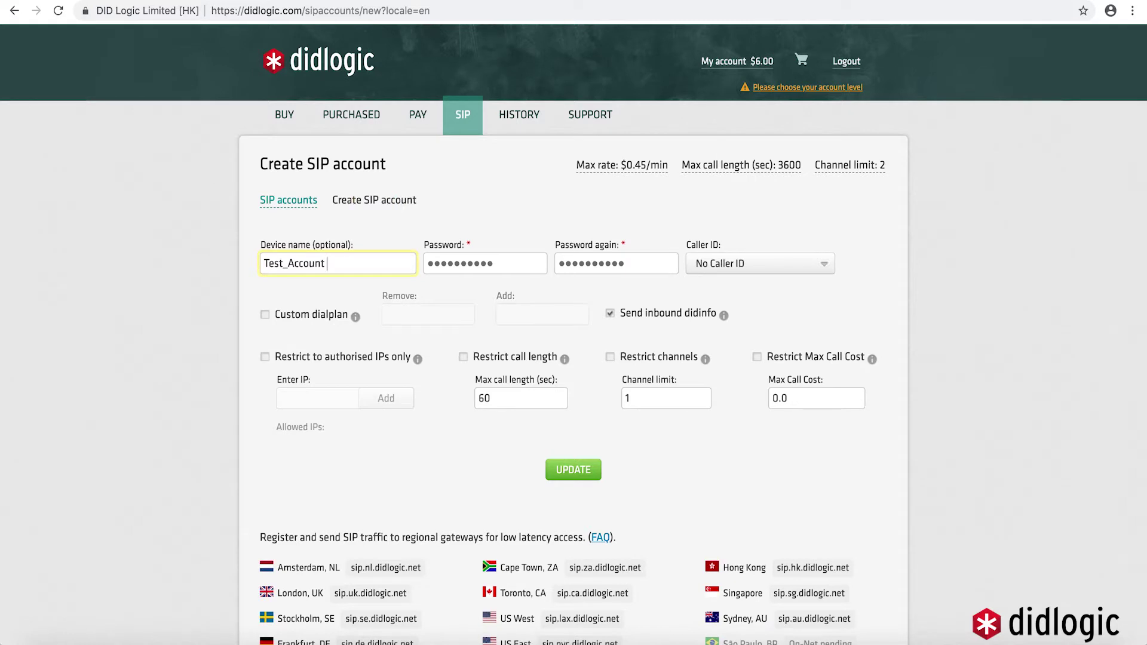
type(" 2")
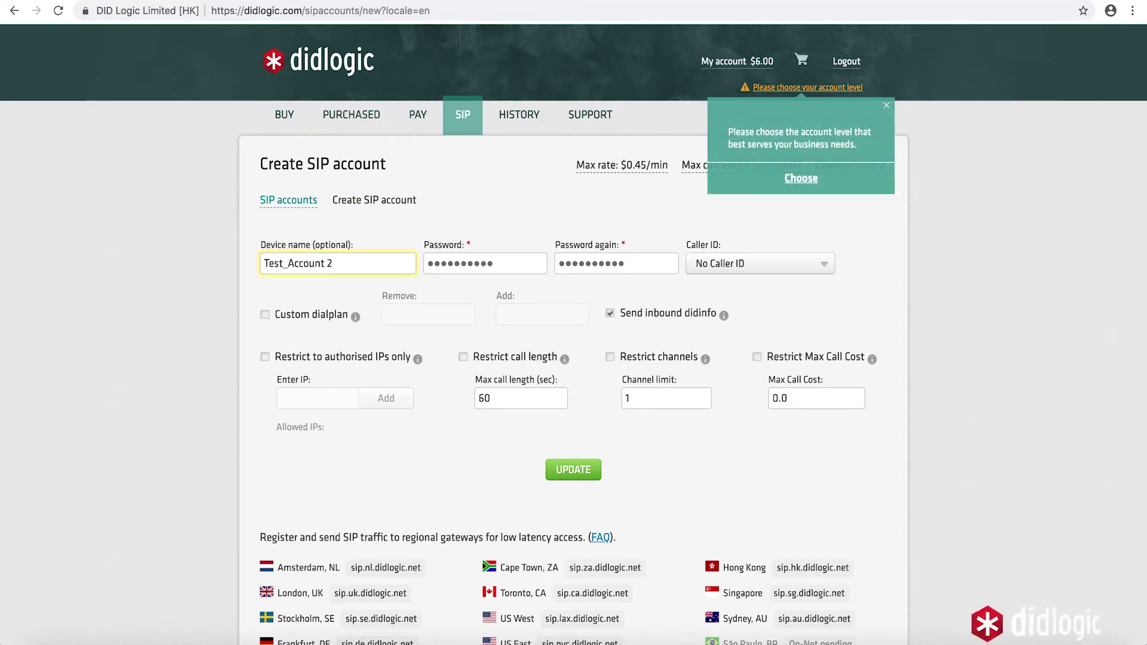
left_click(379, 264)
left_click(482, 266)
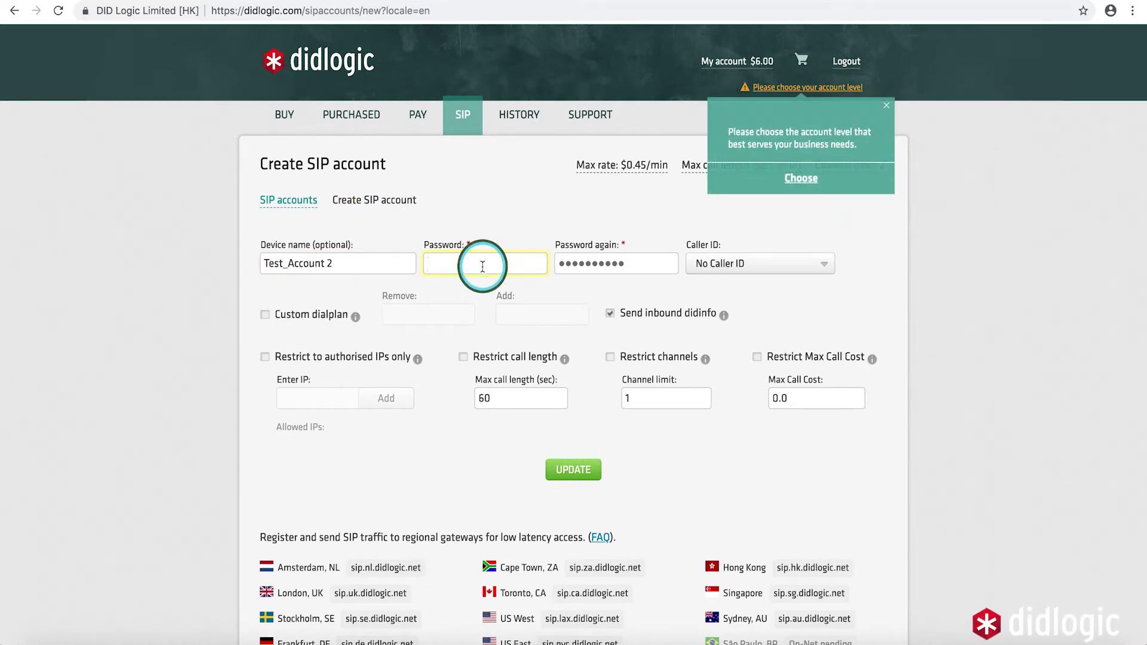
type("•••")
key("BackSpace")
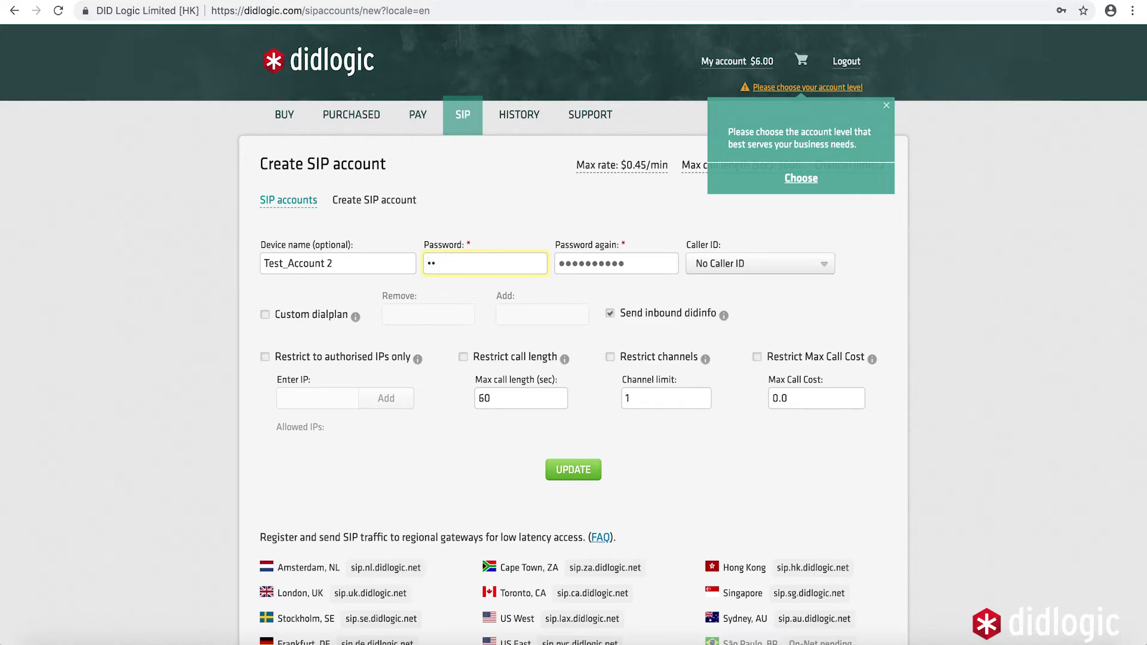
key("BackSpace")
key("BackSpace")
type("••••••••")
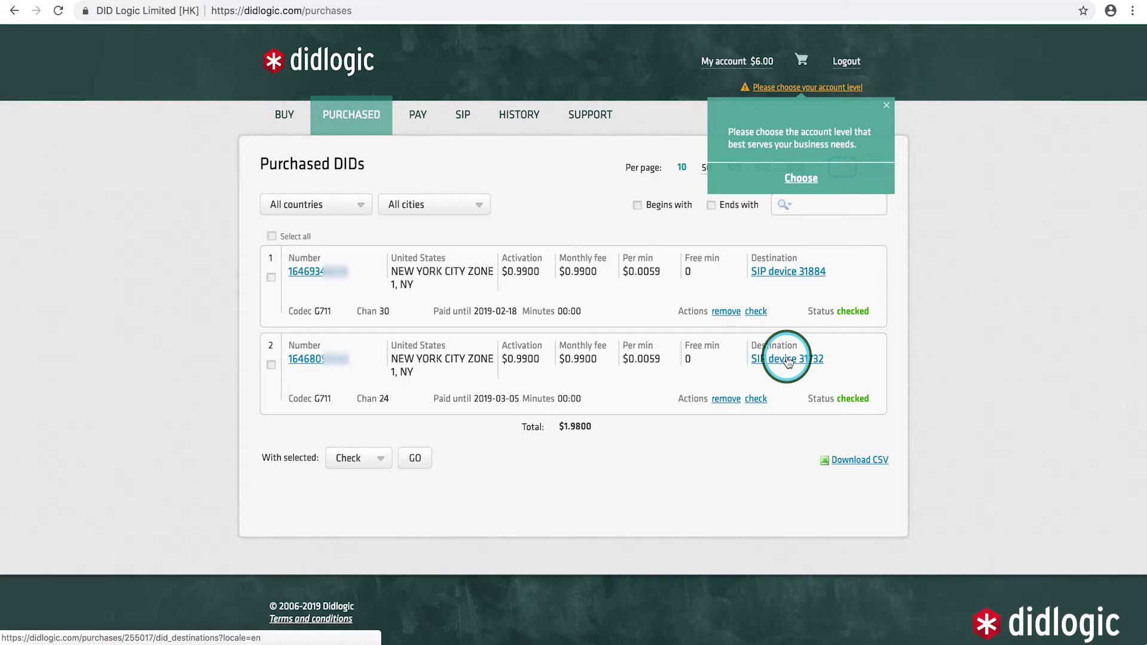
Return to the SIP accounts list in the DID Logic portal.
left_click(475, 123)
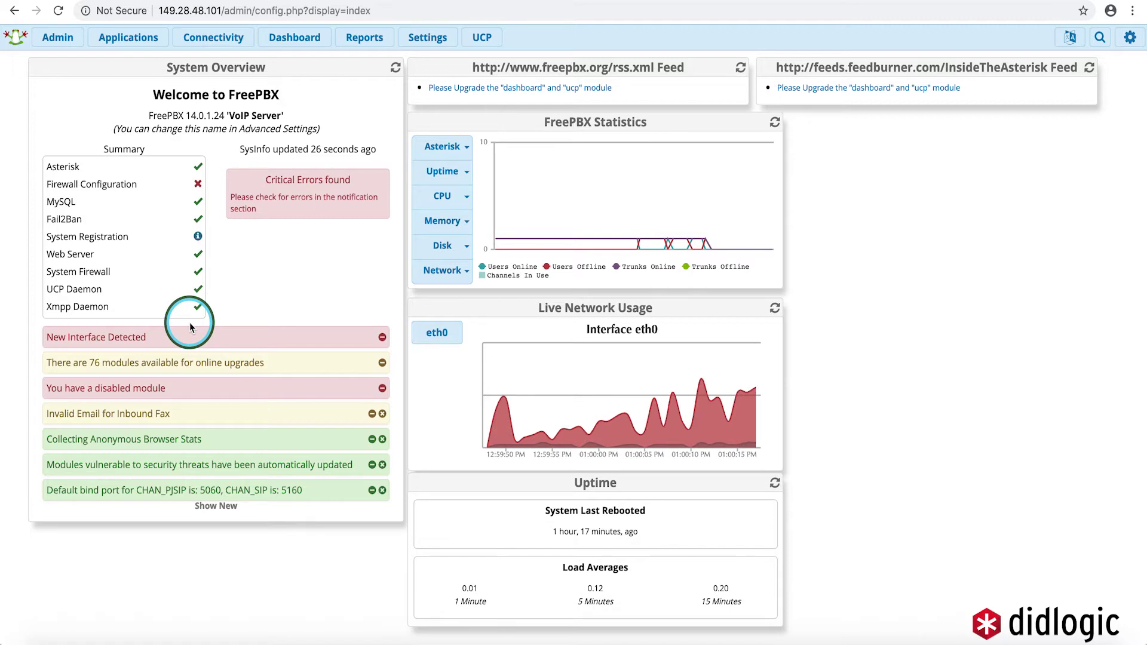
Start a new SIP (chan_sip) trunk from Connectivity > Trunks.
left_click(221, 38)
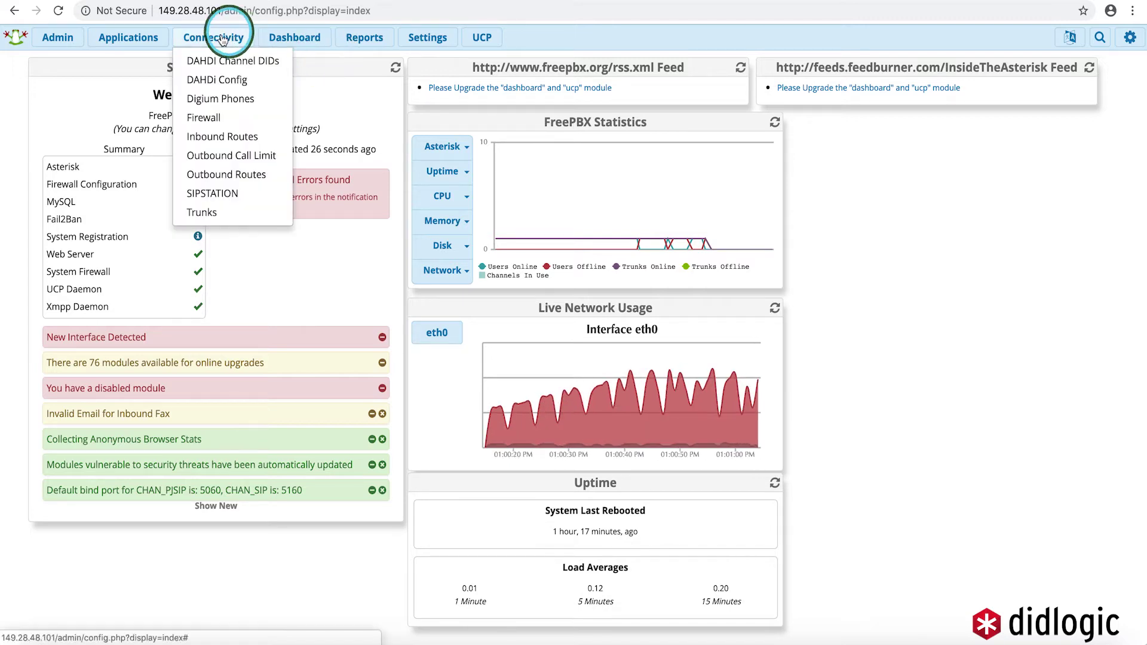
left_click(209, 213)
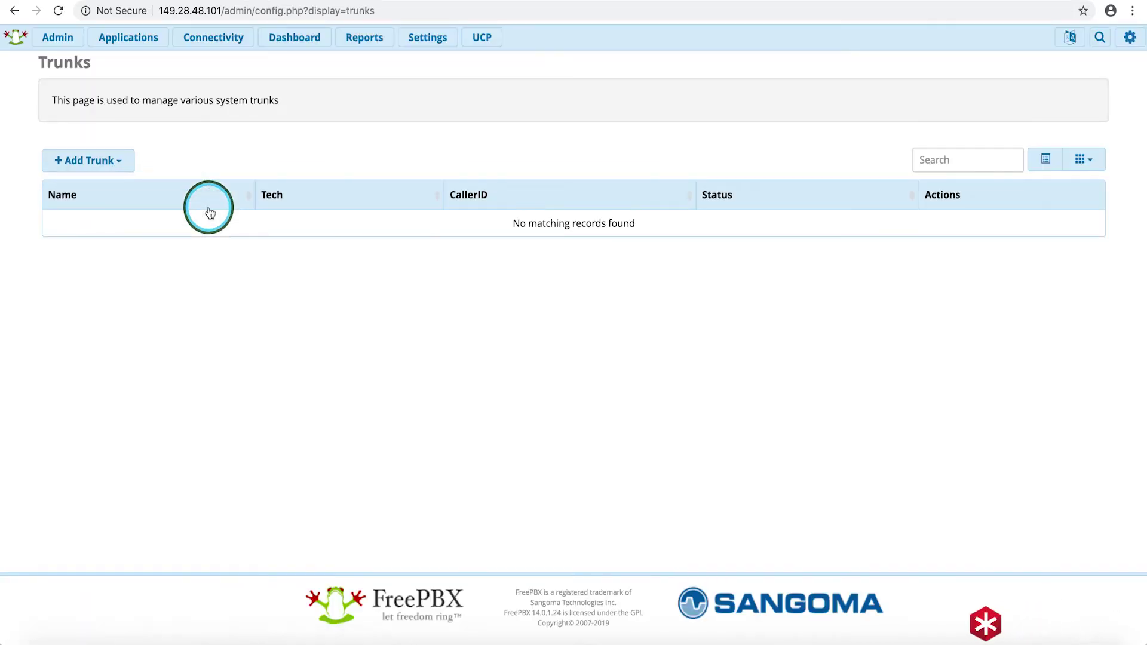
left_click(344, 201)
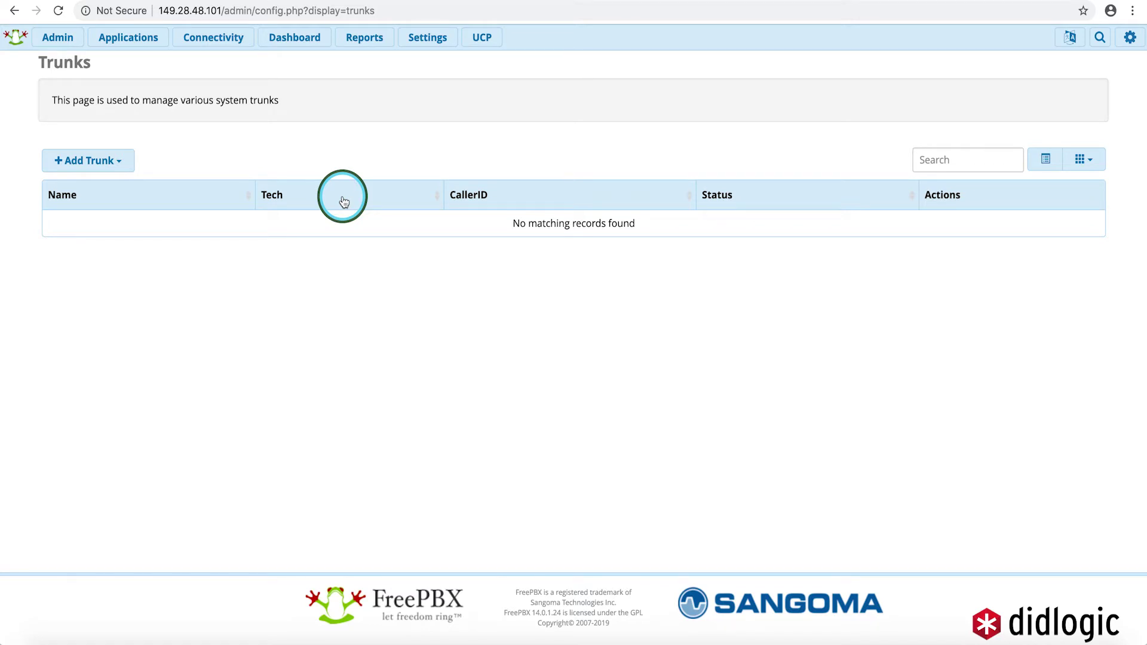
left_click(104, 162)
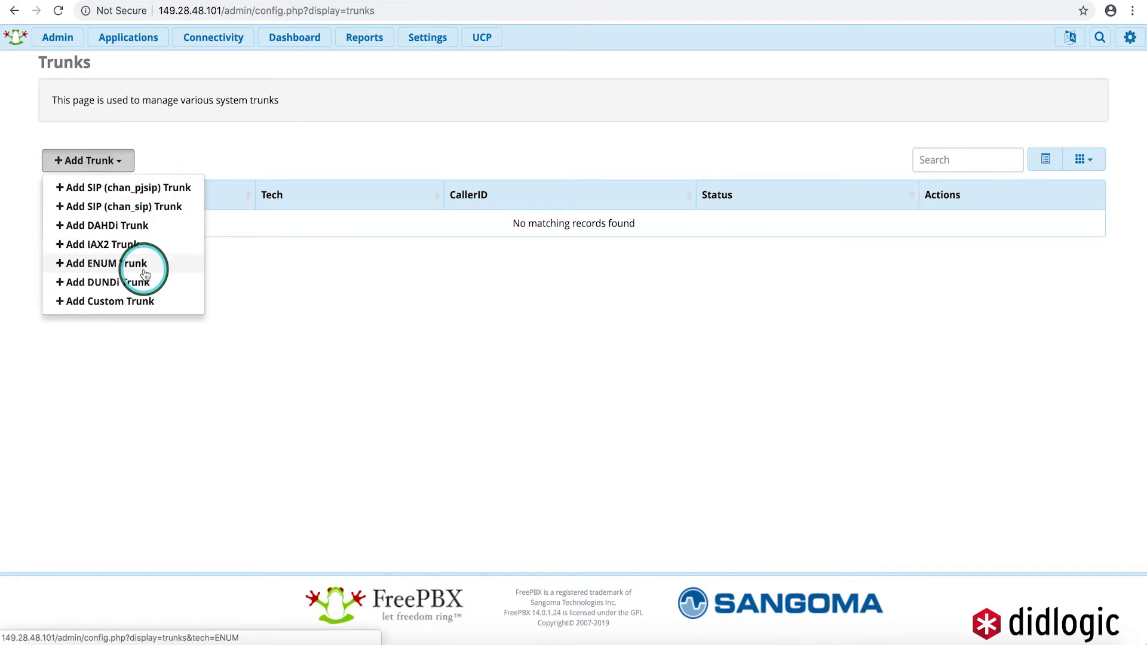
left_click(143, 206)
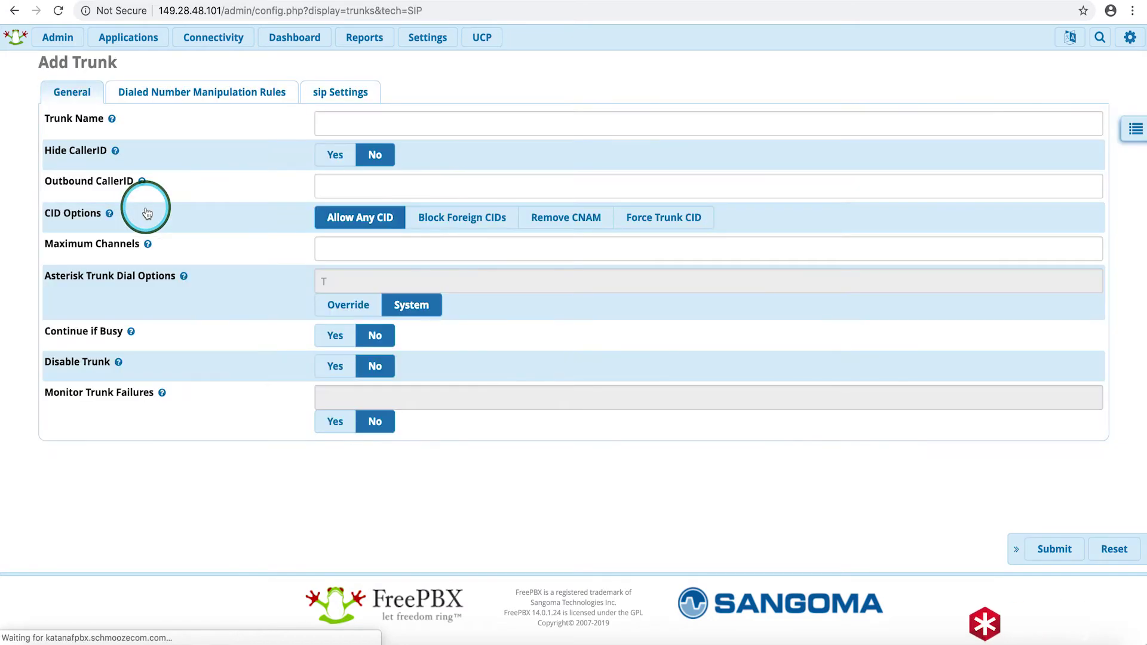
Name the trunk didlogic and enter the DID number as its outbound caller ID.
left_click(346, 123)
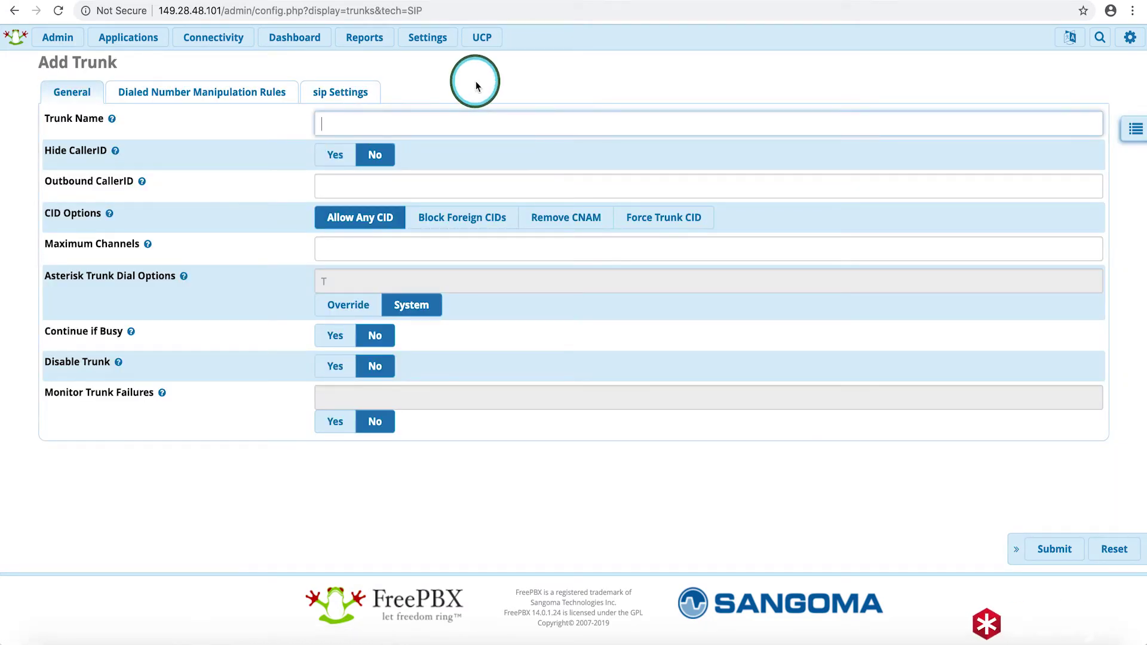
type("didlogic")
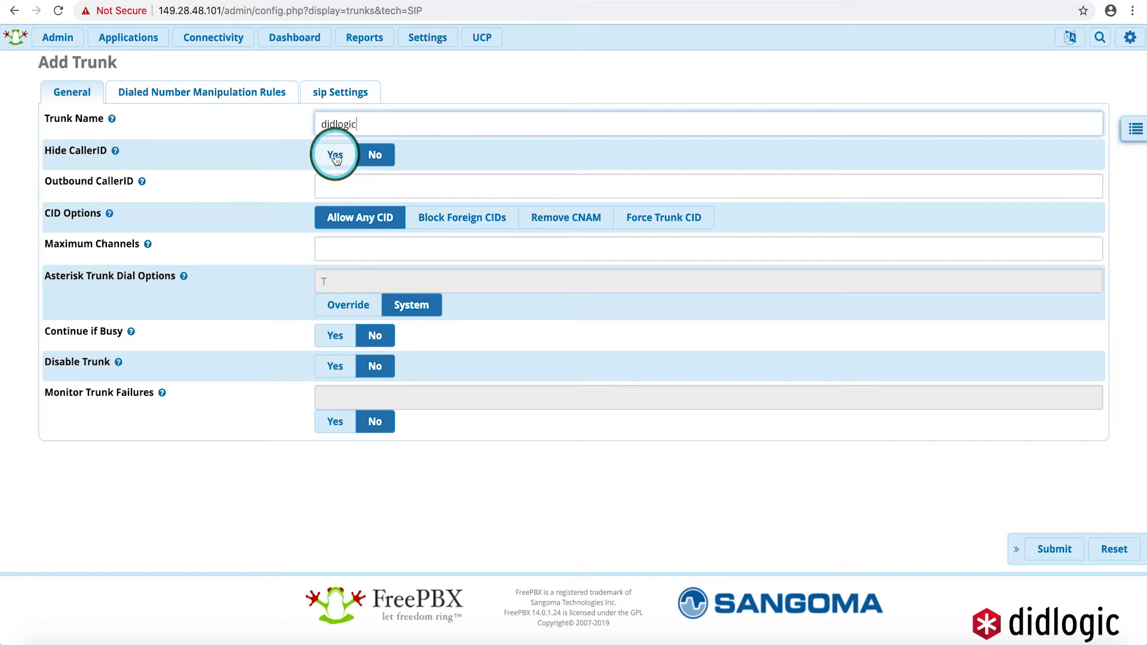
left_click(342, 180)
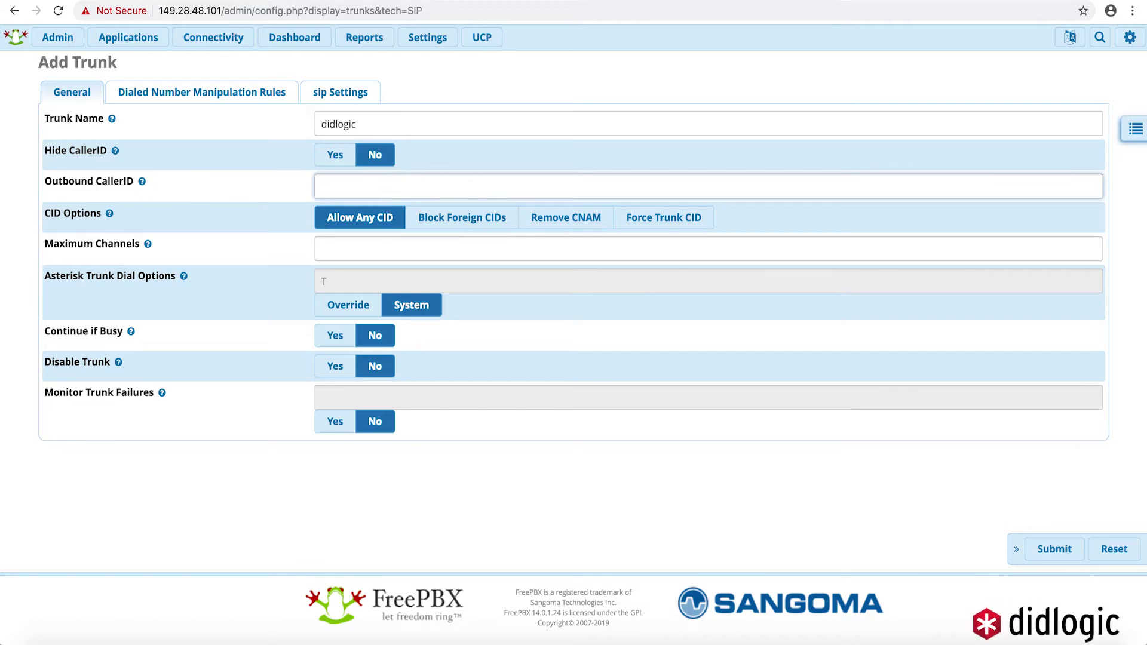
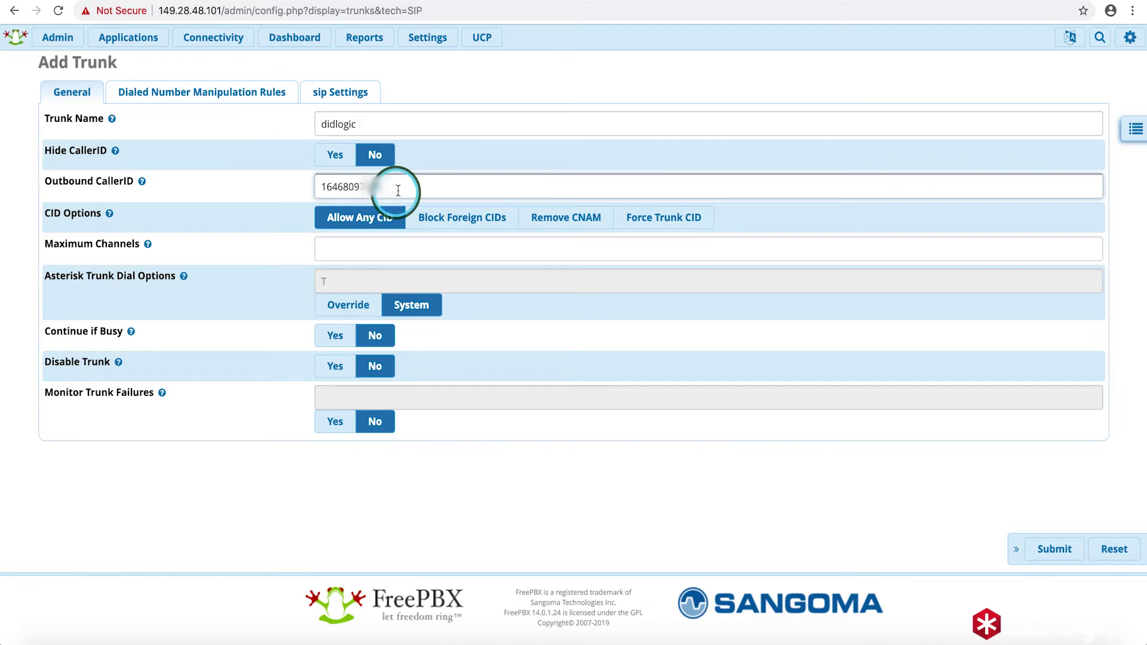
Check the caller ID help and prefix the outbound caller ID with '<'.
left_click(170, 193)
left_click(143, 182)
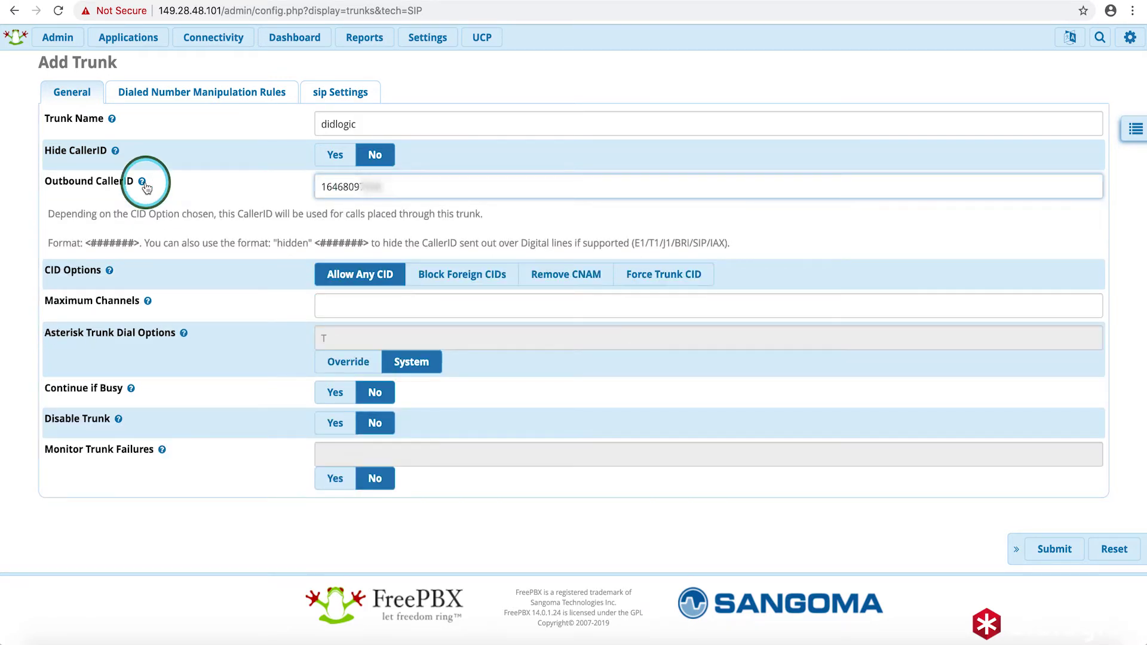
left_click(364, 189)
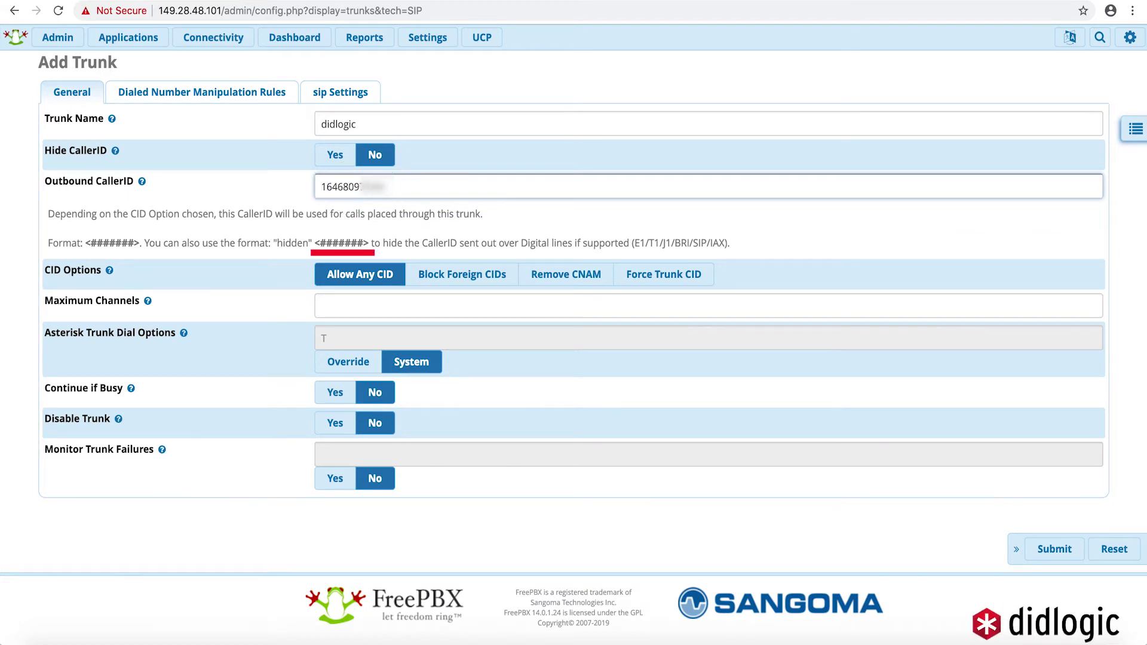
type("<")
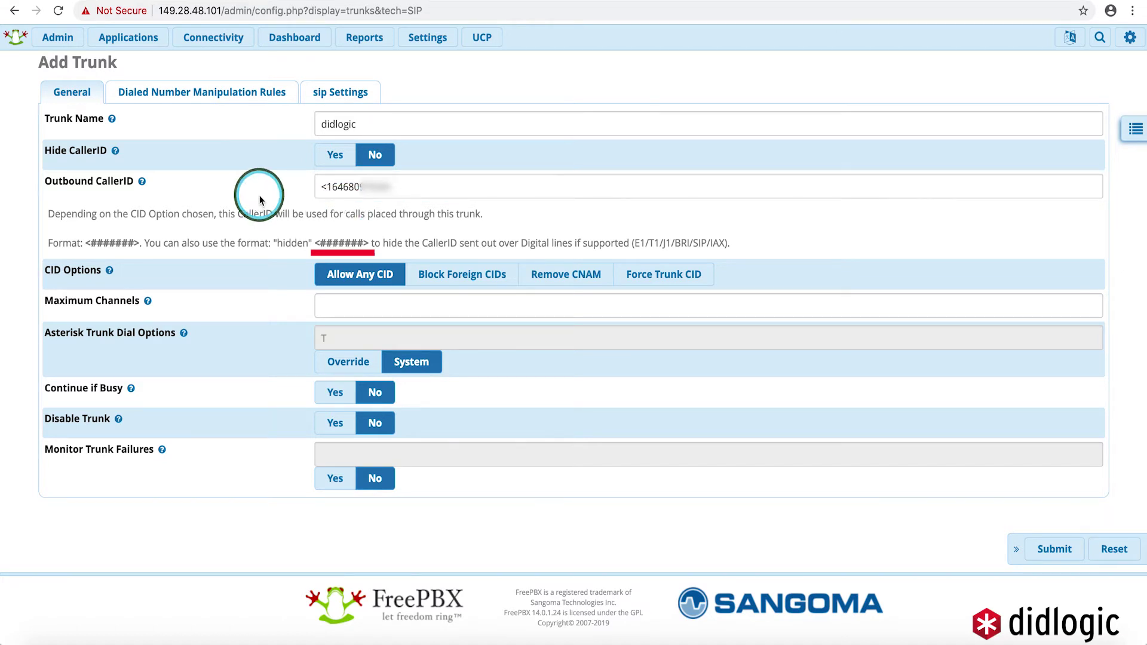
left_click(383, 208)
left_click(334, 293)
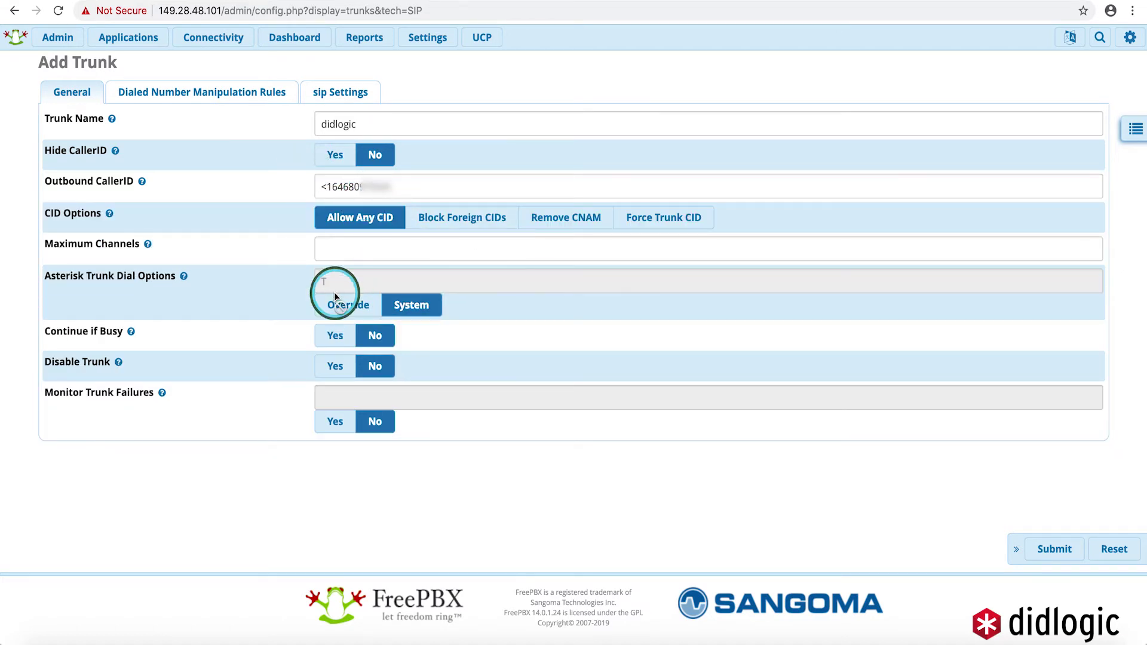
left_click(336, 251)
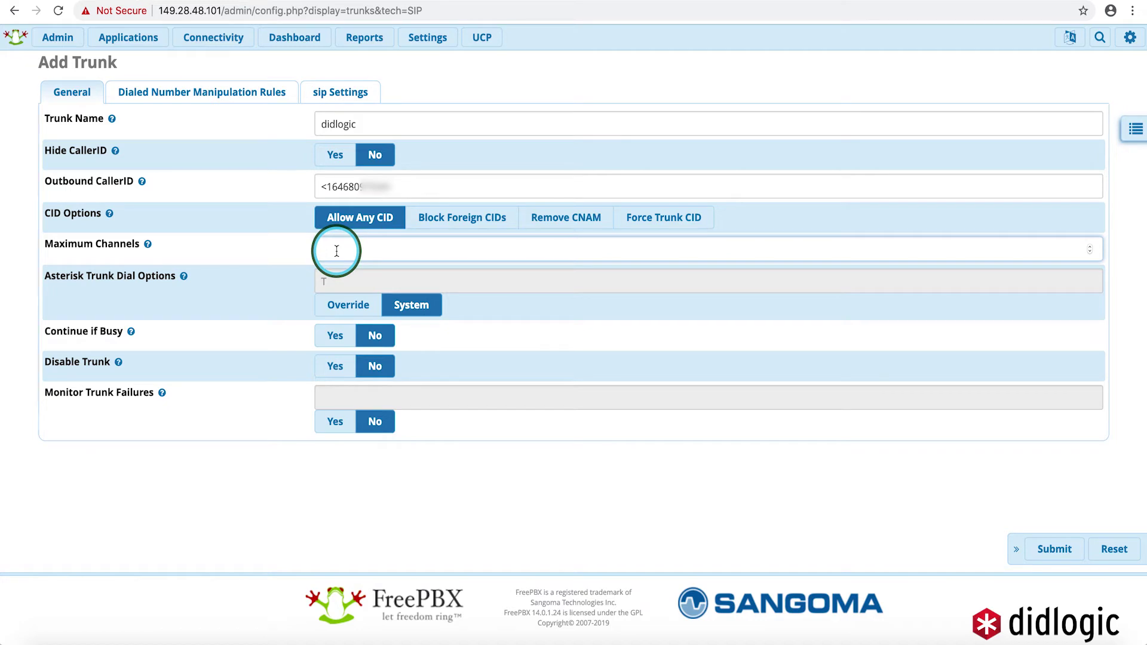
Set Maximum Channels to 2, then view the dialed number manipulation rules.
type("2")
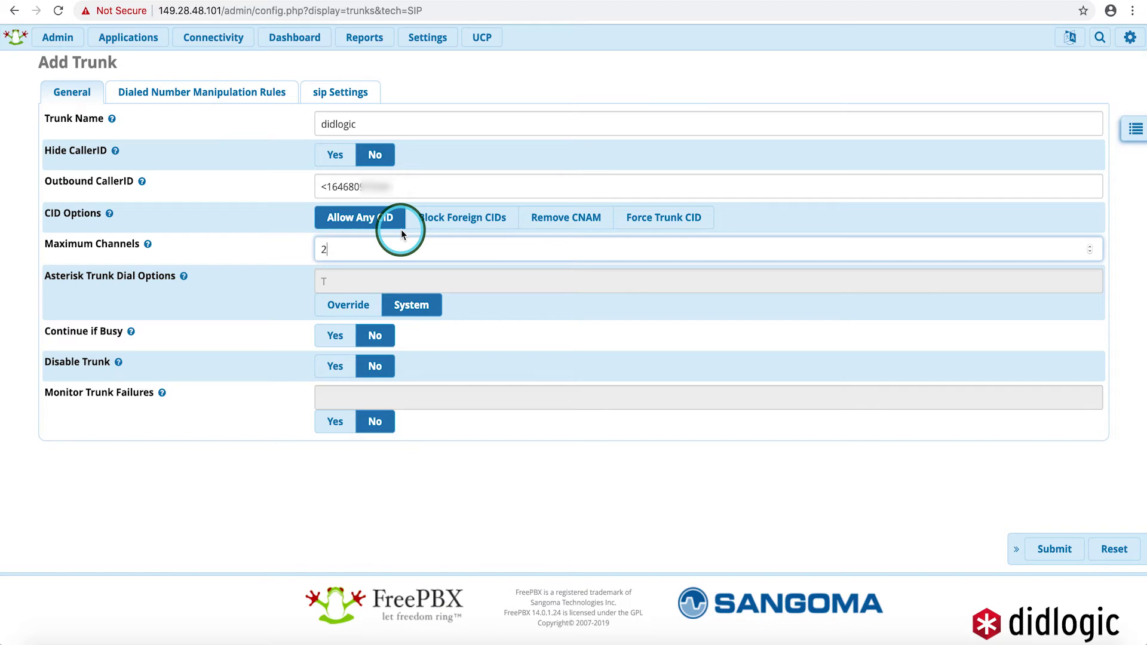
left_click(170, 96)
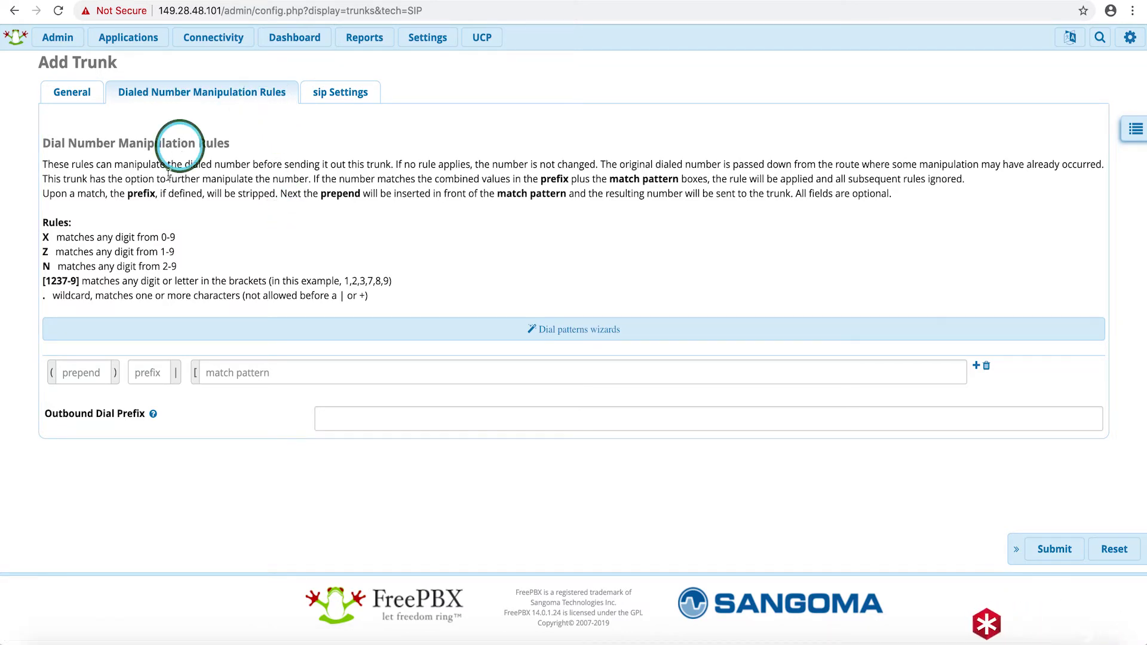
Enter an XX. dial match pattern, then delete that pattern row.
left_click(214, 373)
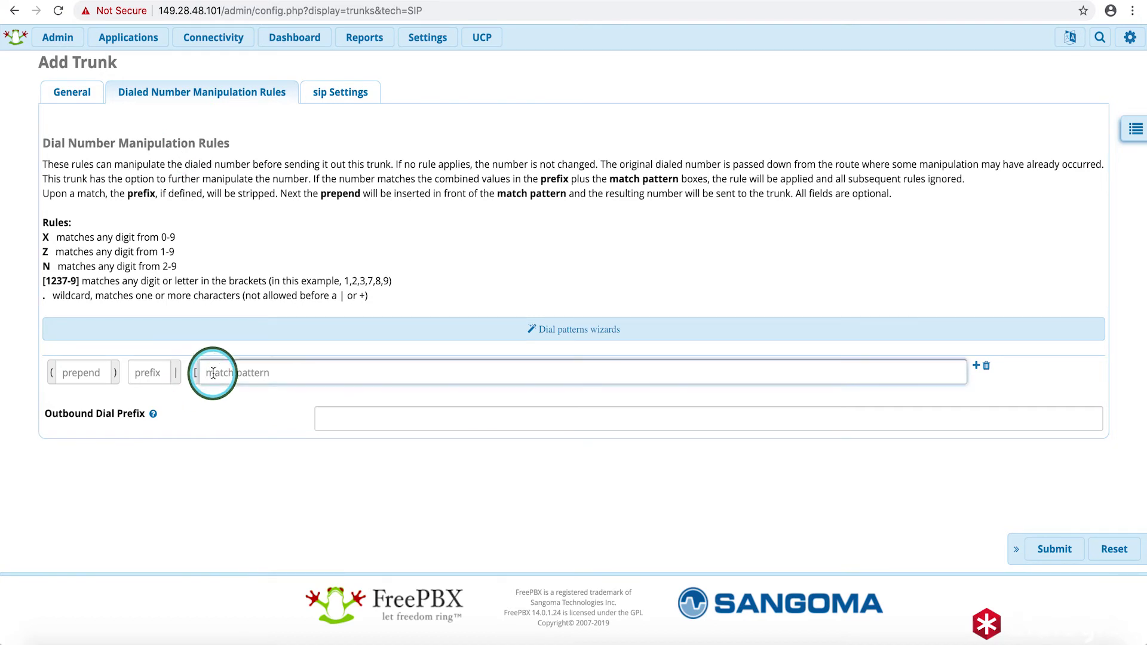
type("XX.")
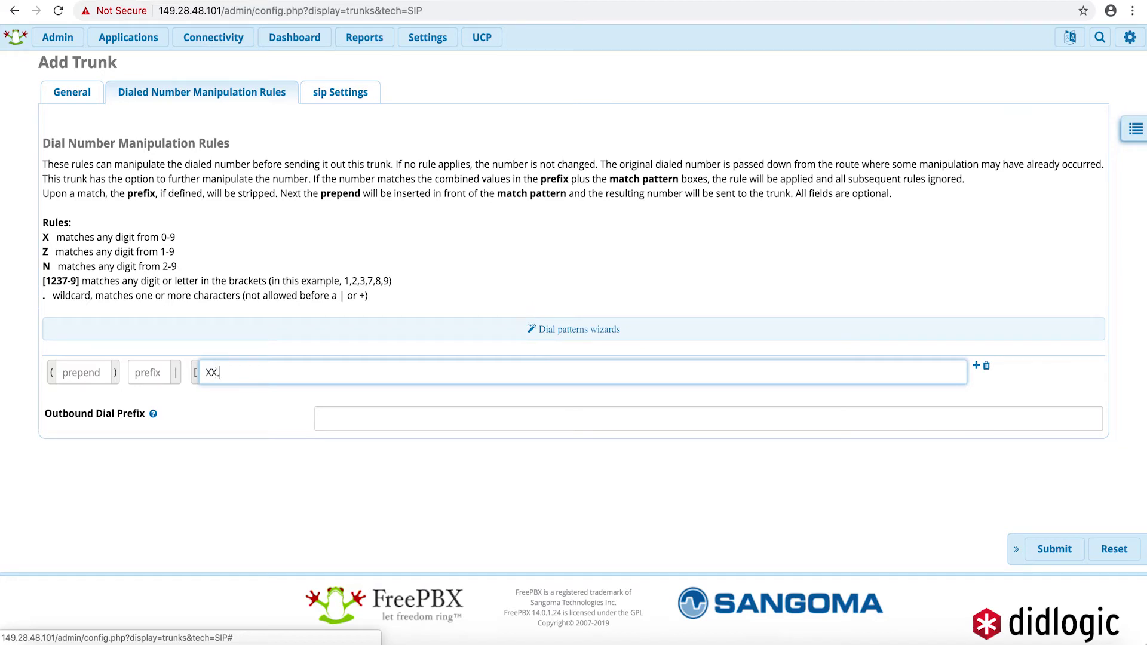
left_click(496, 329)
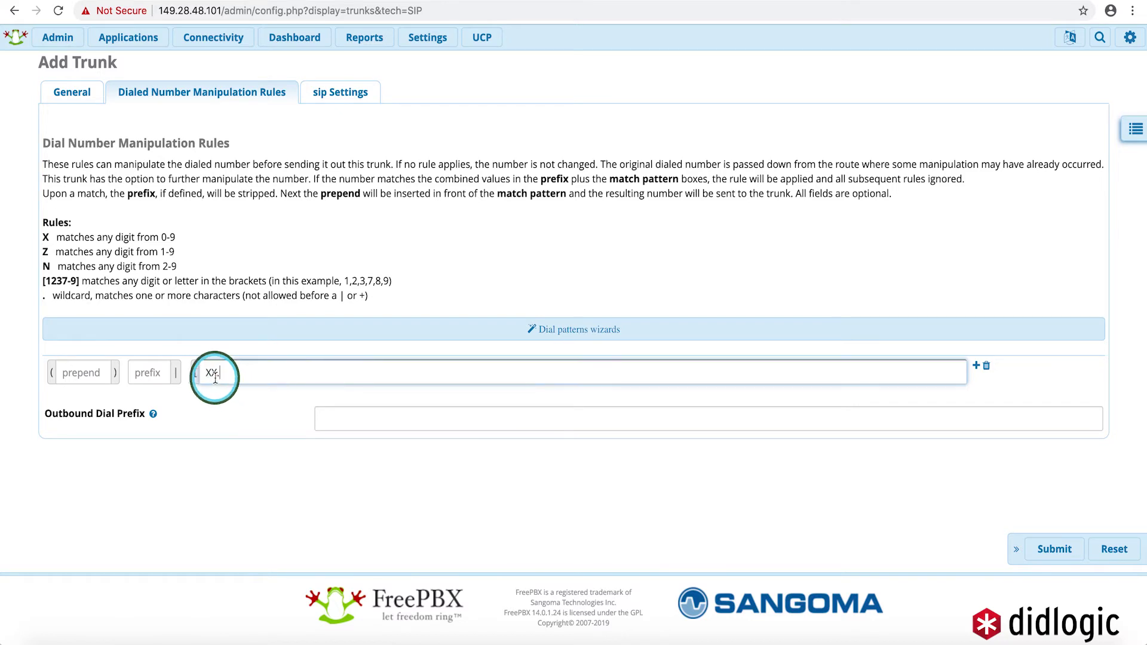
type(".")
left_click(460, 383)
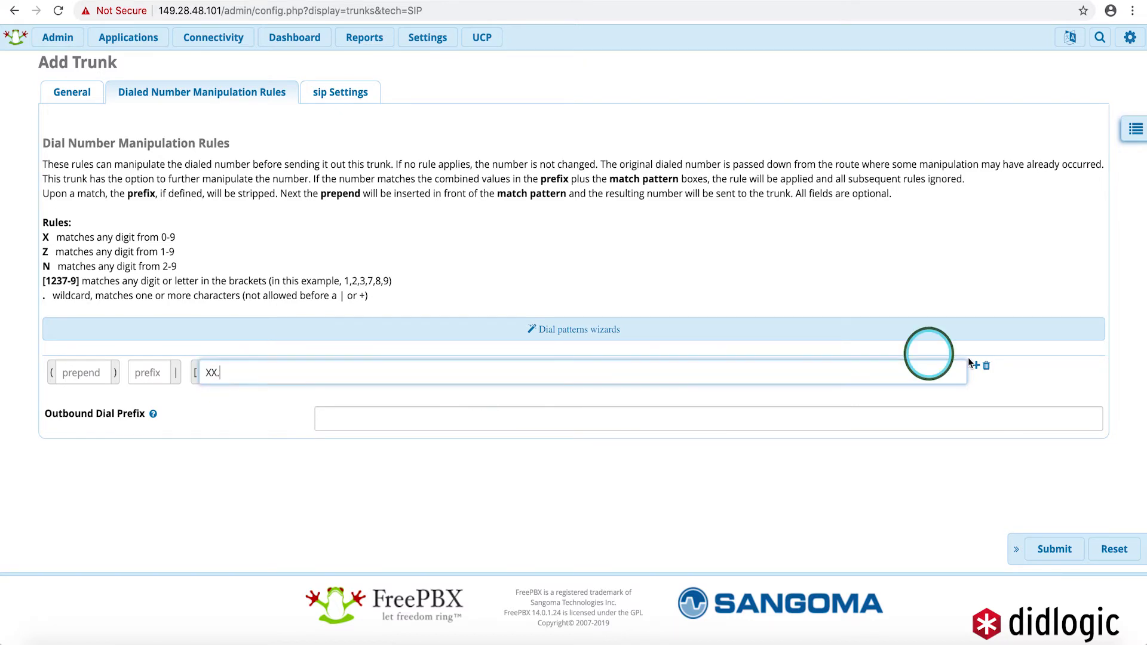
left_click(984, 365)
Set the Outbound Dial Prefix to XX.
left_click(341, 385)
type("XX.")
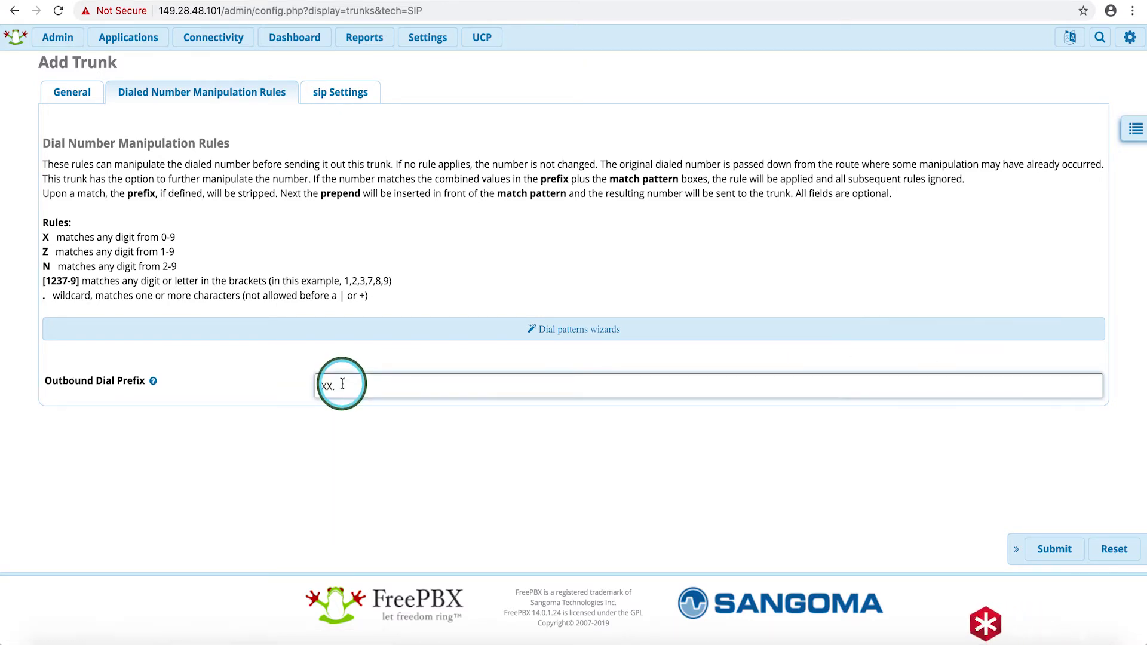
left_click_drag(333, 384, 309, 386)
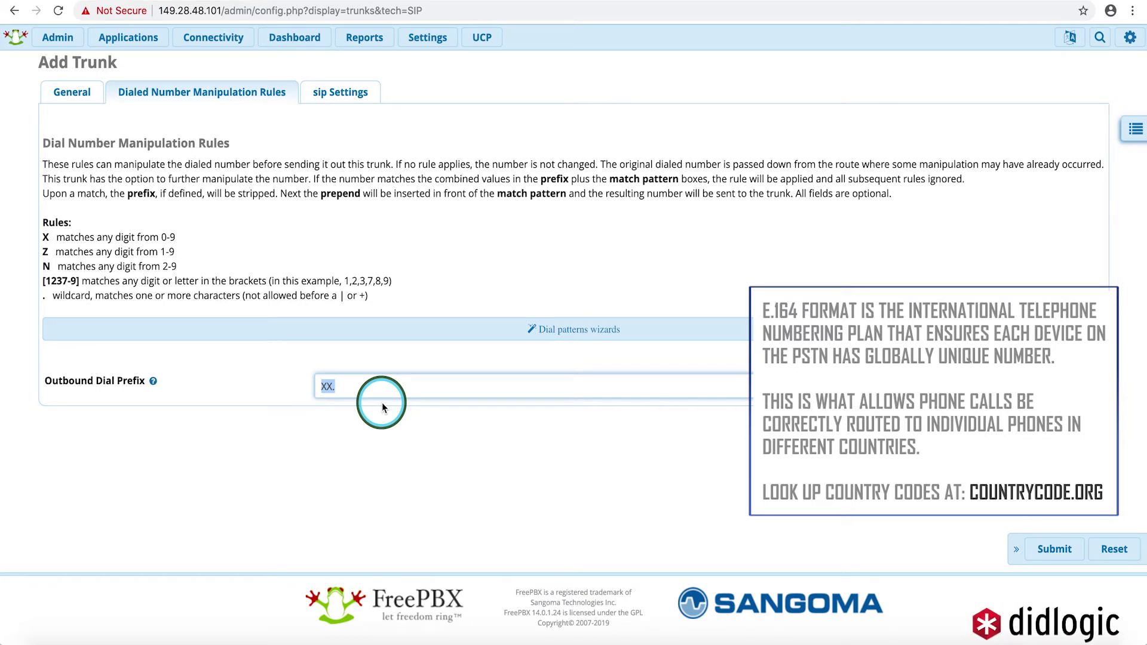
Enter didlogic as the trunk name in the SIP settings.
left_click(358, 96)
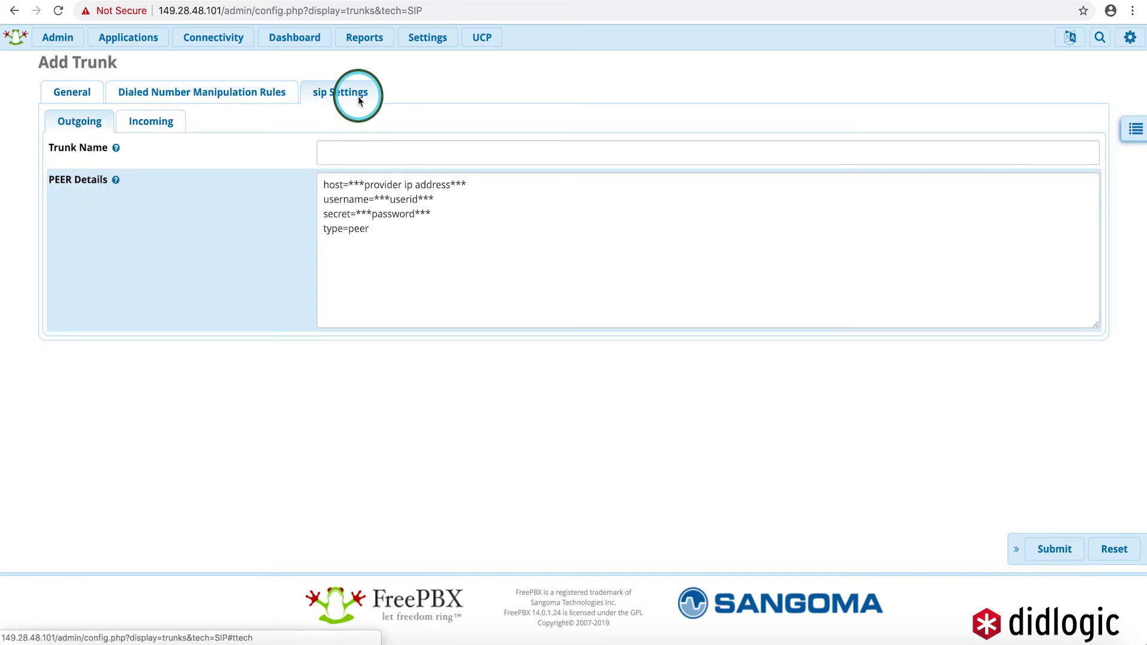
left_click(367, 154)
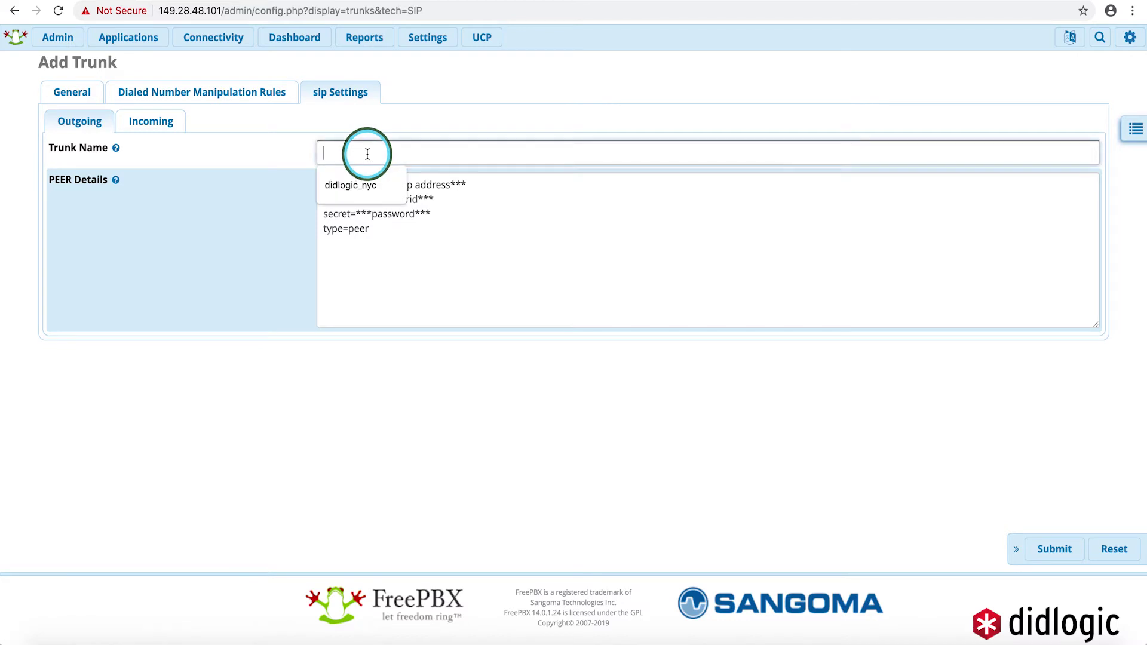
type("didlogic")
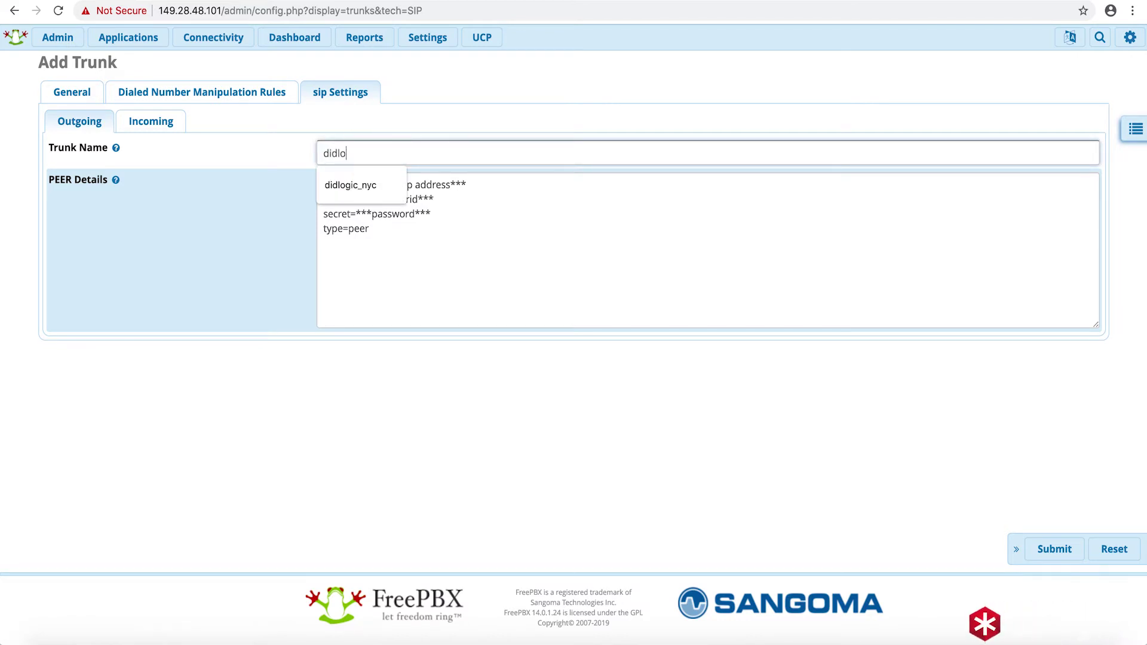
Replace the PEER Details host placeholder with sip.nyc.didlogic.net and clear the userid placeholder.
left_click(428, 197)
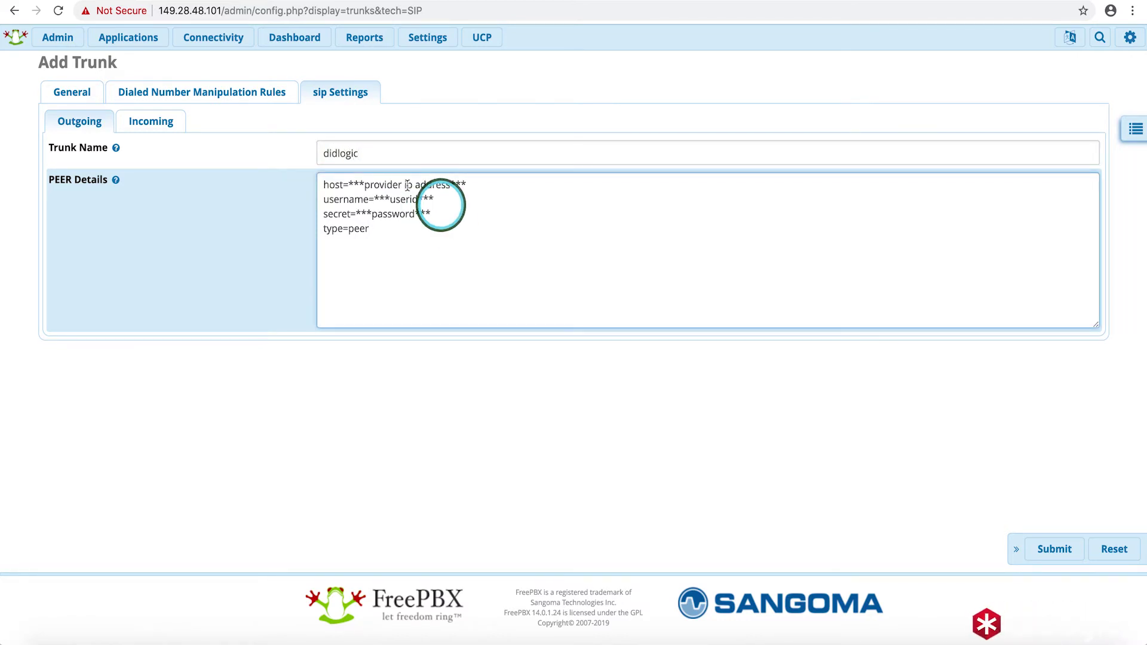
key("BackSpace")
key("BackSpace")
key("BackSpace")
key("BackSpace")
key("BackSpace")
key("BackSpace")
key("BackSpace")
key("BackSpace")
key("BackSpace")
key("BackSpace")
key("BackSpace")
key("BackSpace")
key("BackSpace")
key("BackSpace")
key("BackSpace")
key("BackSpace")
key("BackSpace")
key("BackSpace")
key("BackSpace")
key("BackSpace")
key("BackSpace")
key("BackSpace")
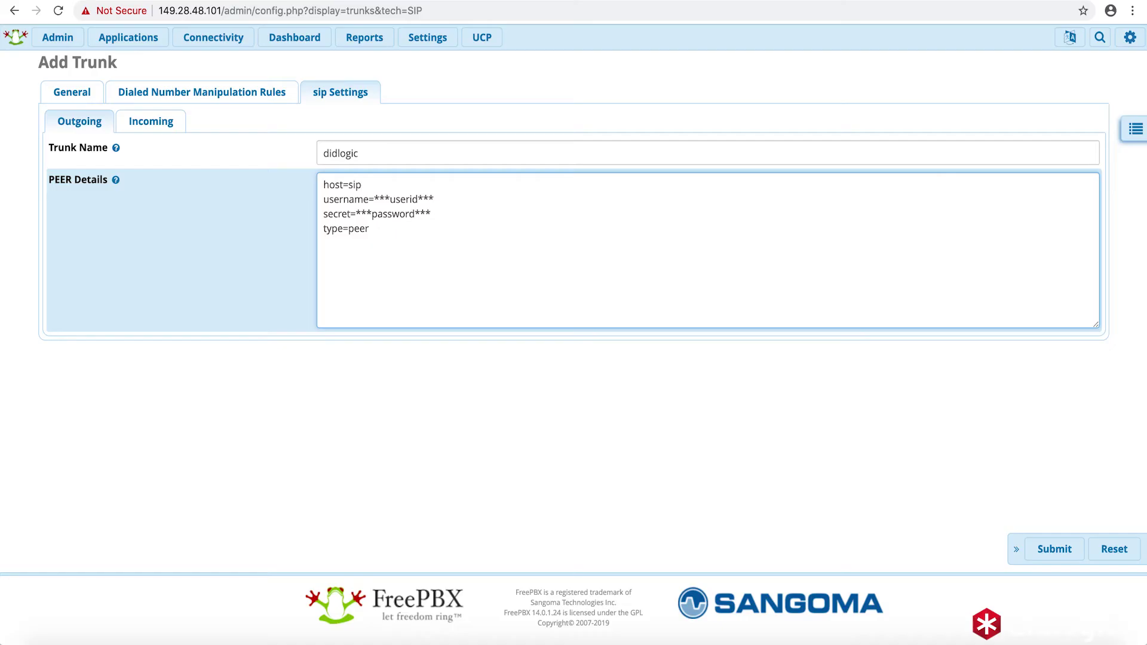
type(".nyc.didlogic.net")
left_click(440, 197)
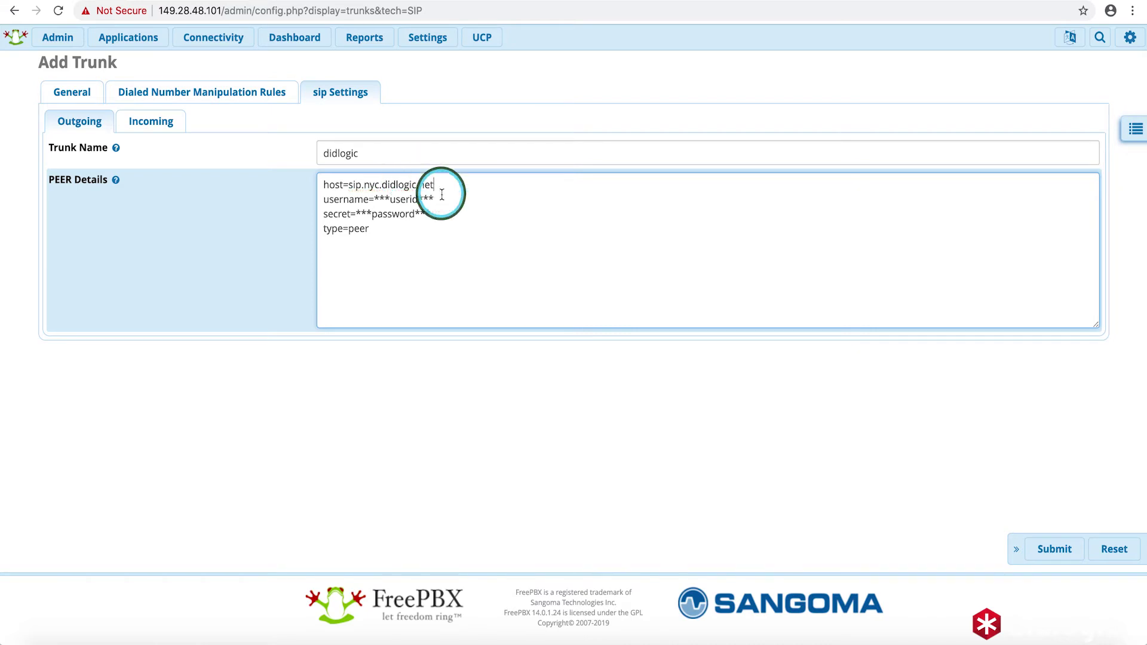
key("BackSpace")
key("BackSpace")
key("BackSpace")
key("BackSpace")
key("BackSpace")
key("BackSpace")
key("BackSpace")
key("BackSpace")
key("BackSpace")
key("BackSpace")
key("BackSpace")
key("BackSpace")
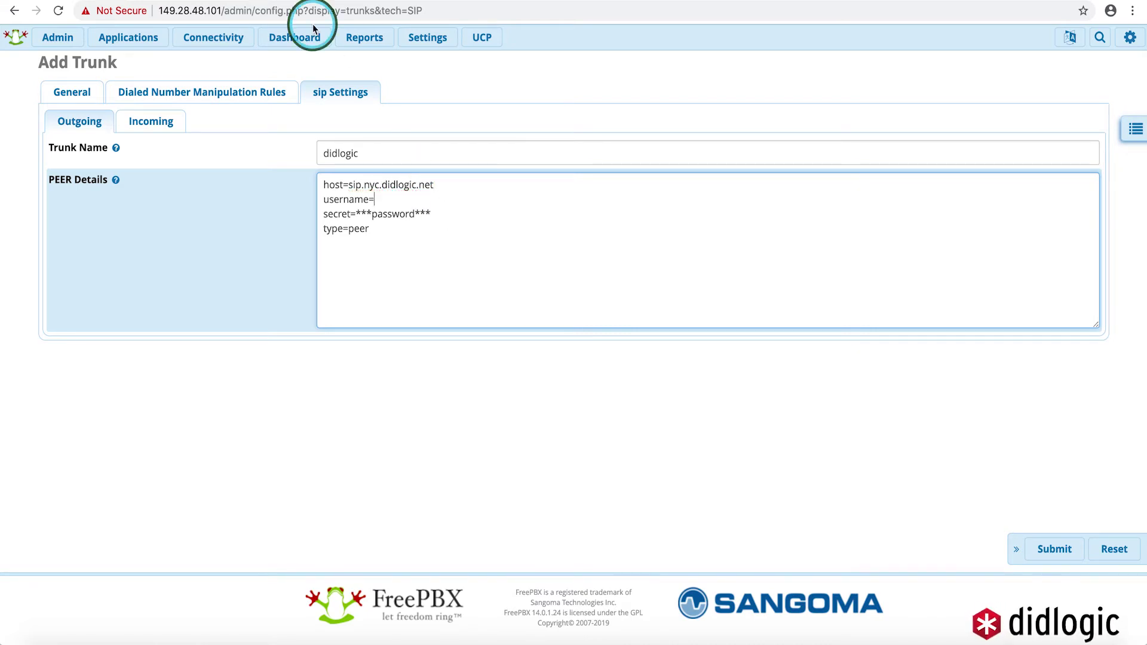
Fill the PEER Details username line with the SIP login from the didlogic portal.
left_click(300, 5)
left_click(299, 4)
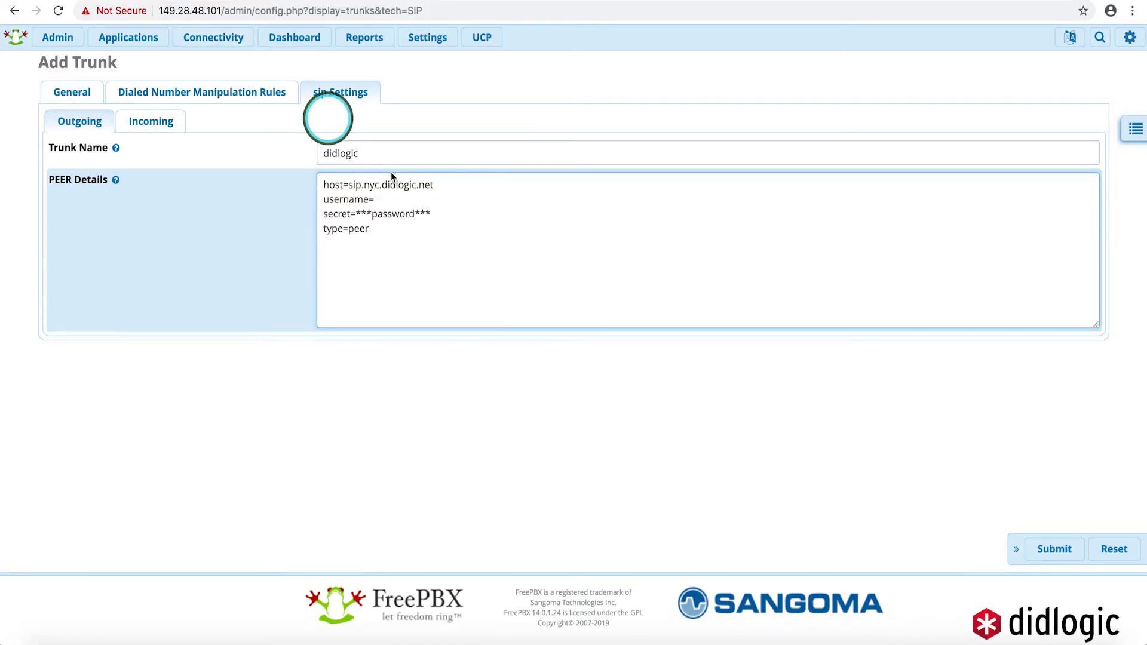
left_click(394, 200)
type("317")
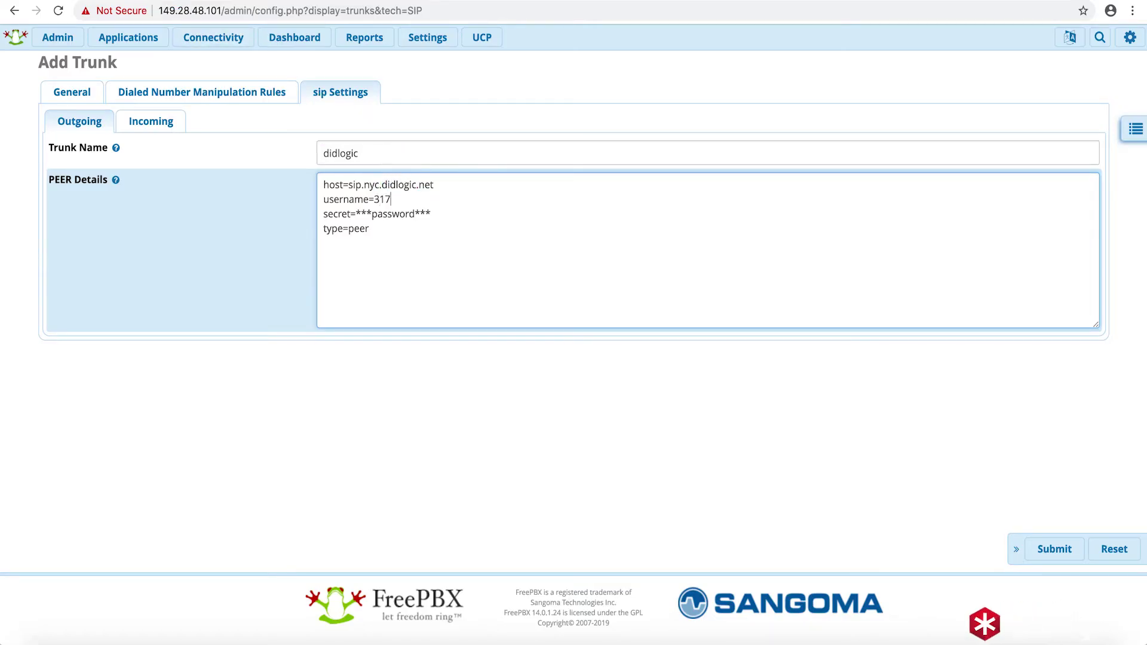
type("32")
Look up the SIP password in the portal and enter it on the secret line.
left_click(441, 218)
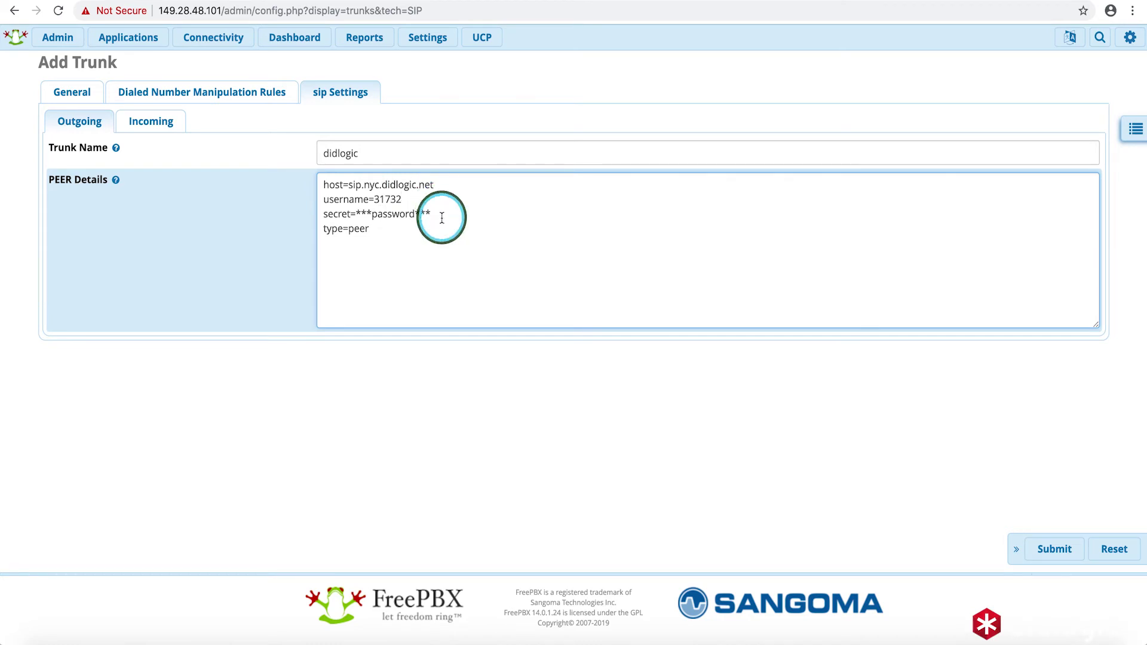
key("BackSpace")
key("BackSpace")
key("BackSpace")
key("BackSpace")
key("BackSpace")
key("BackSpace")
key("BackSpace")
key("BackSpace")
key("BackSpace")
key("BackSpace")
key("BackSpace")
key("BackSpace")
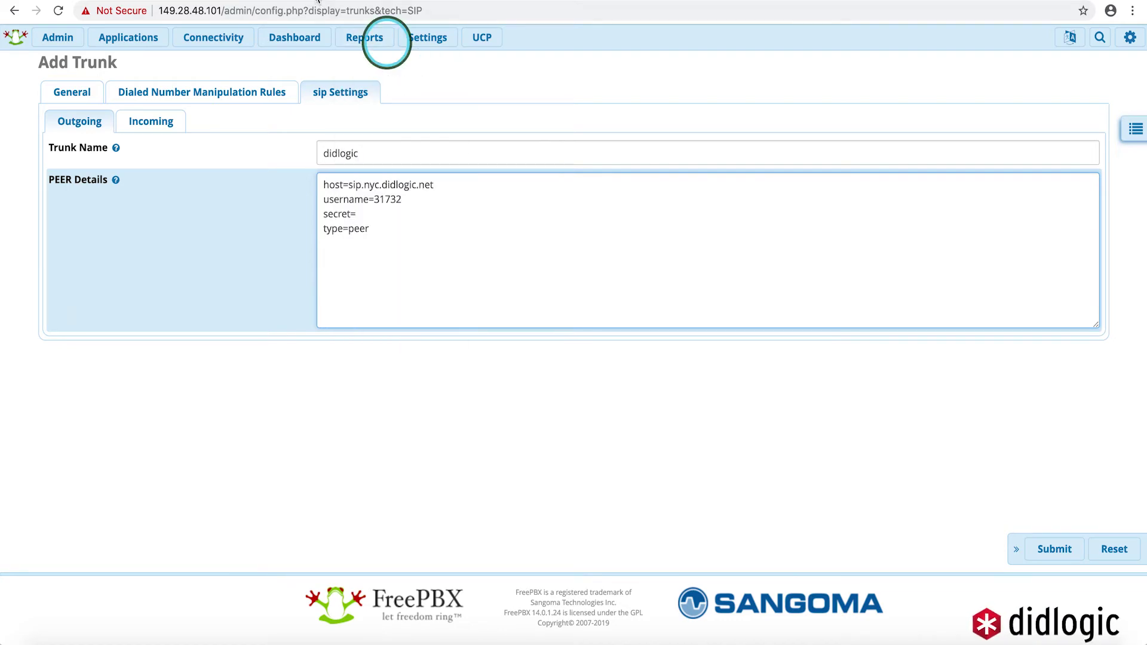
left_click(316, 2)
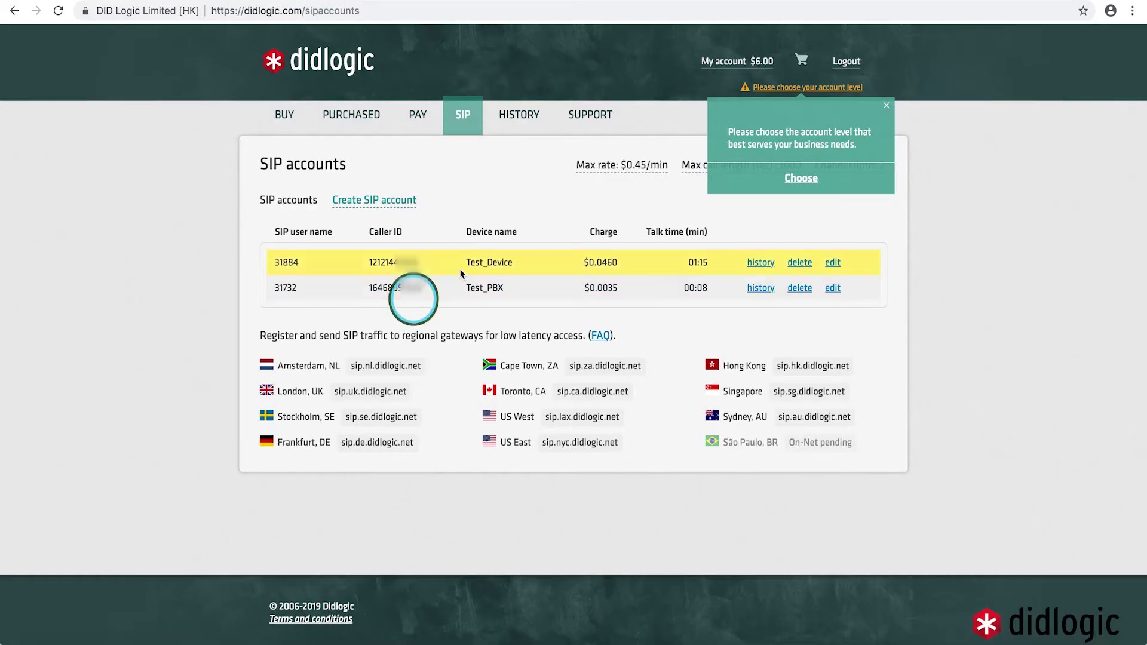
left_click(378, 205)
left_click(457, 258)
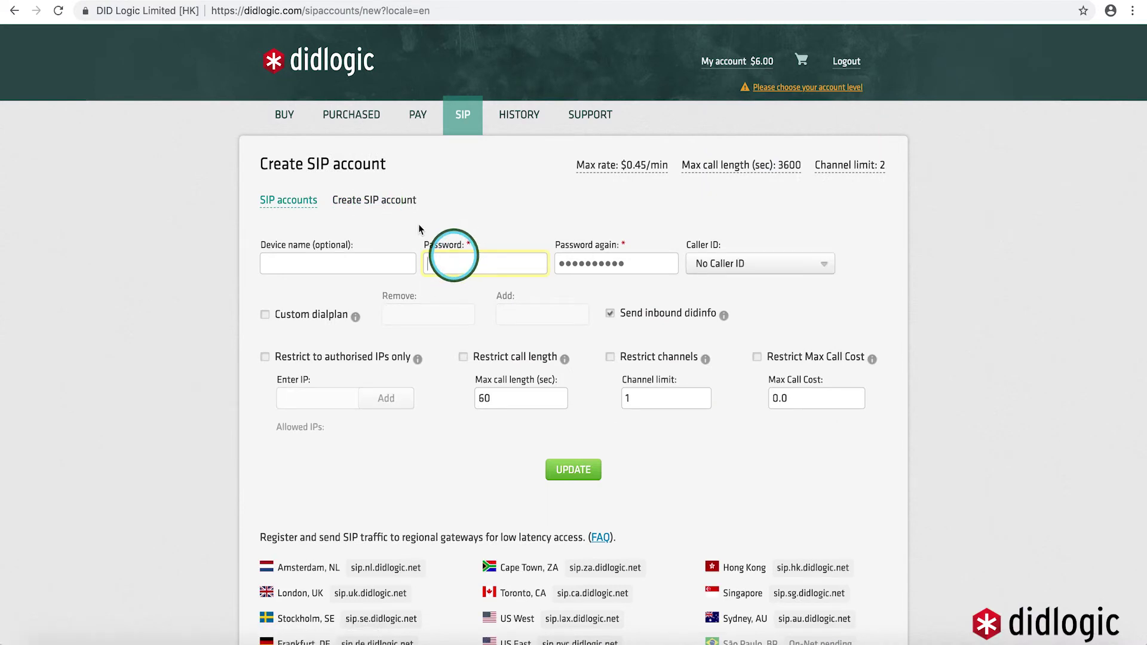
left_click(289, 201)
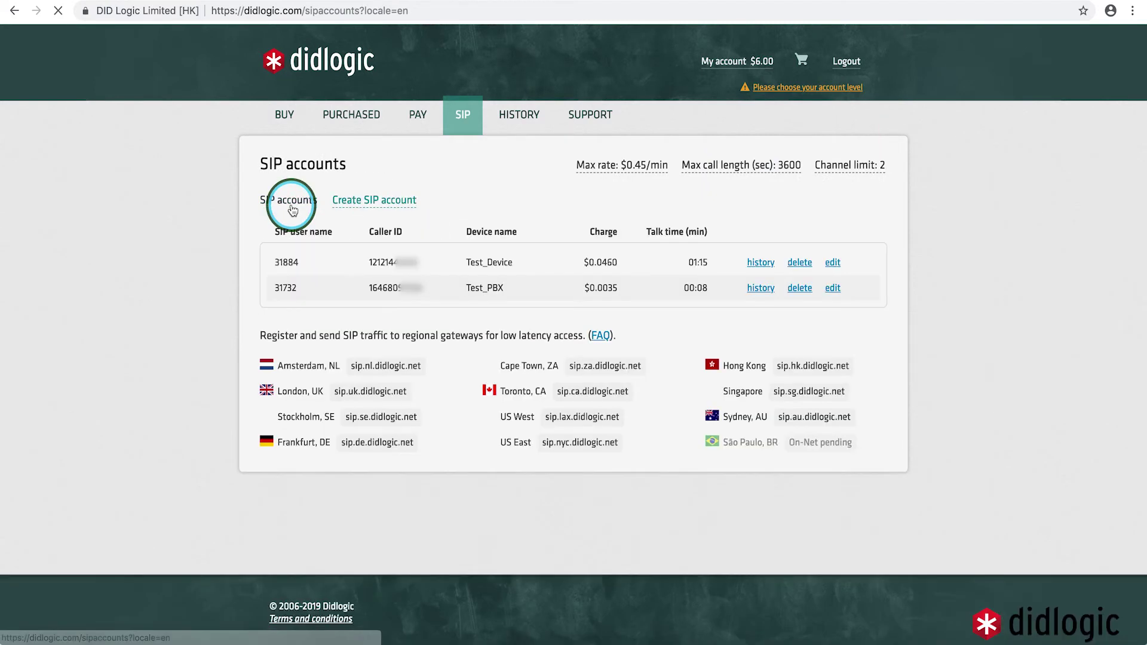
left_click(174, 7)
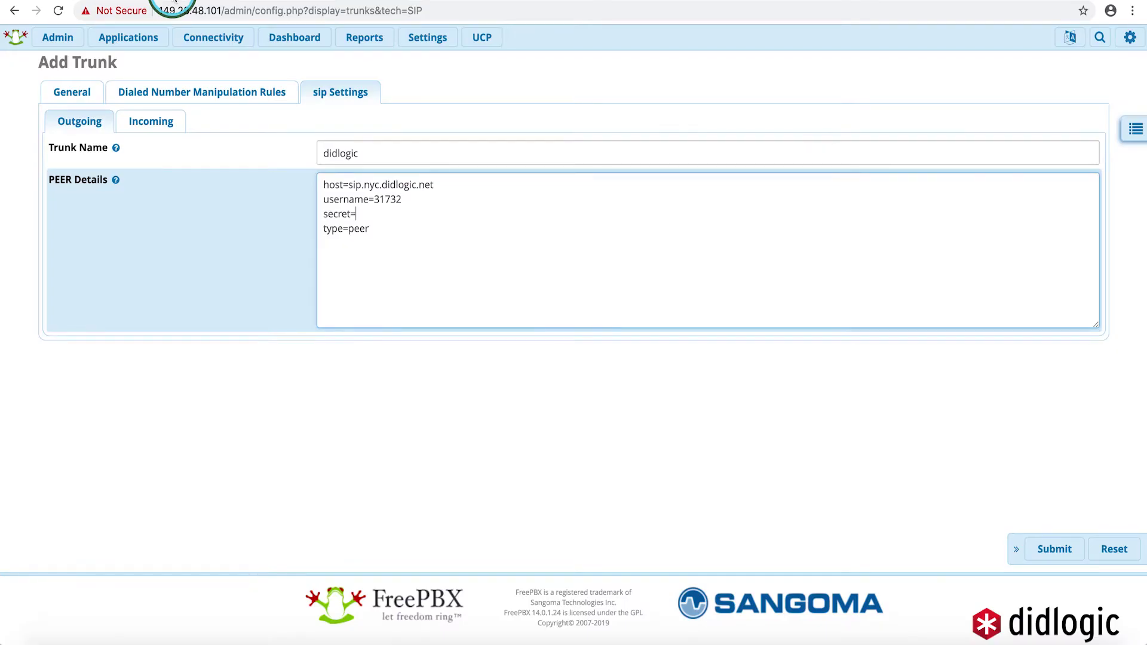
left_click(382, 210)
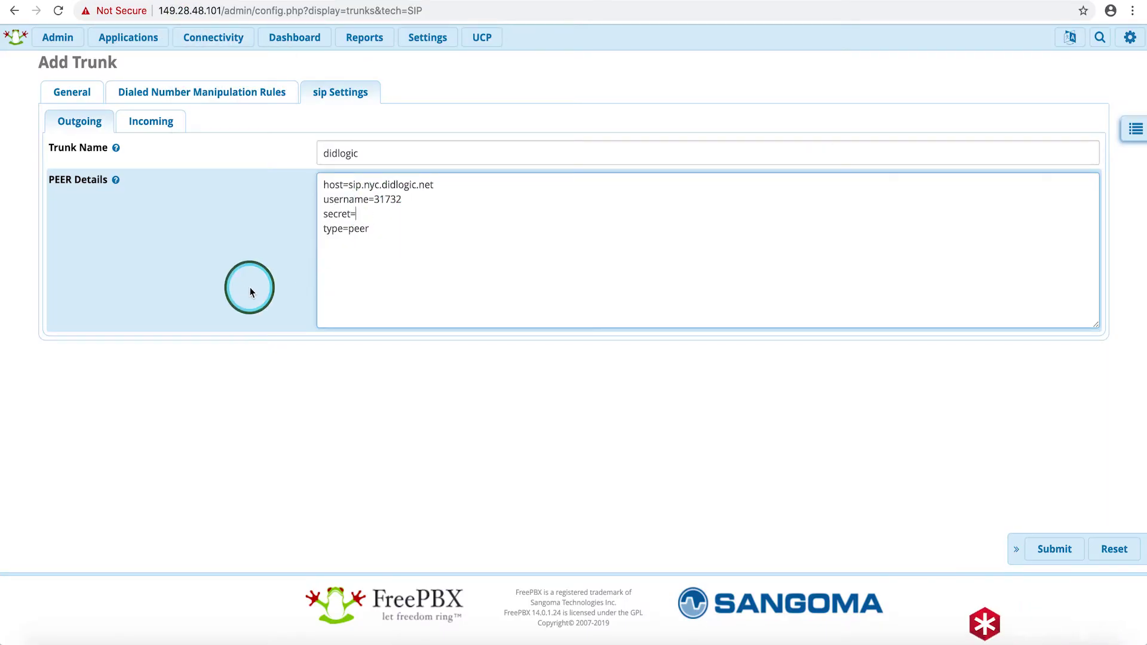
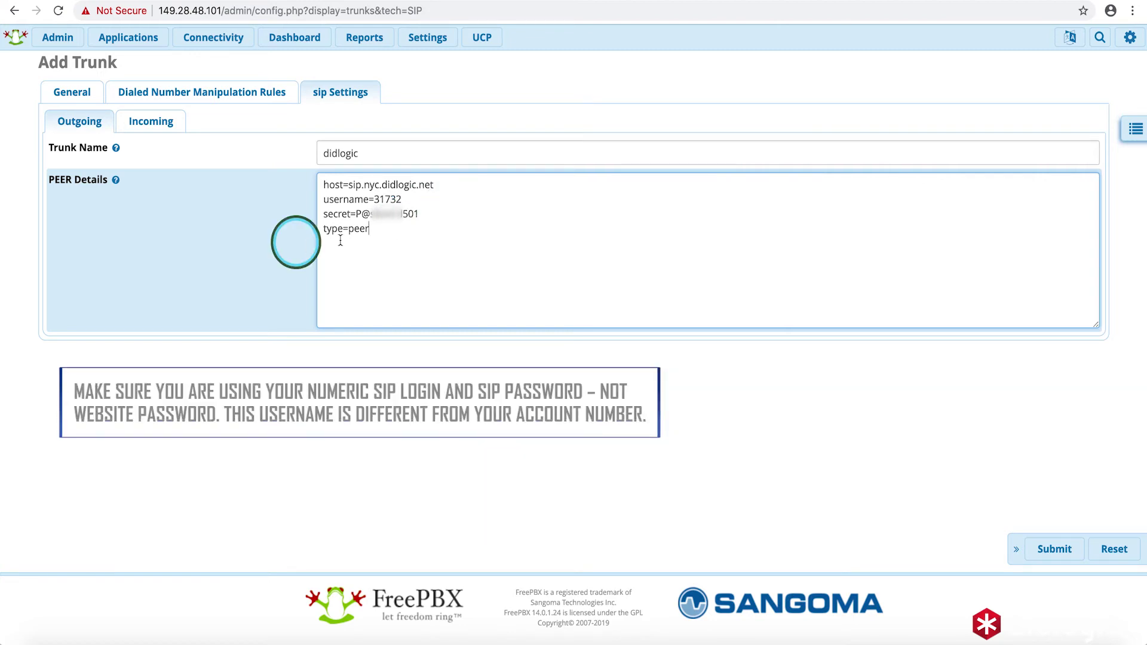
Add a user= line with the SIP account's user name below the host line.
left_click(432, 216)
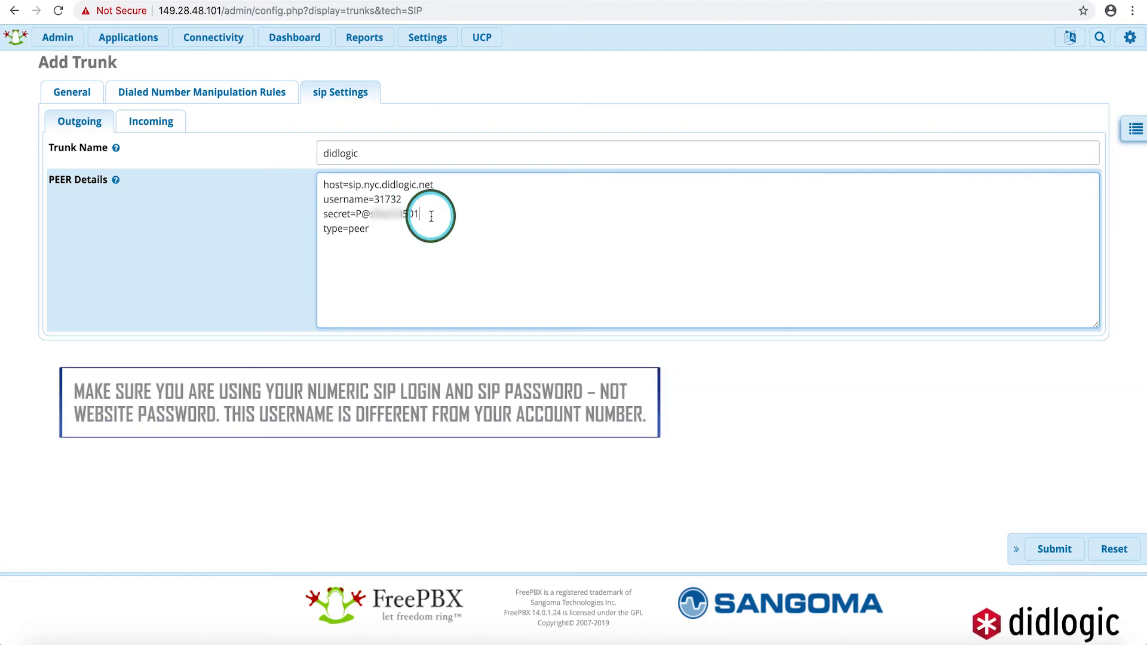
key("Return")
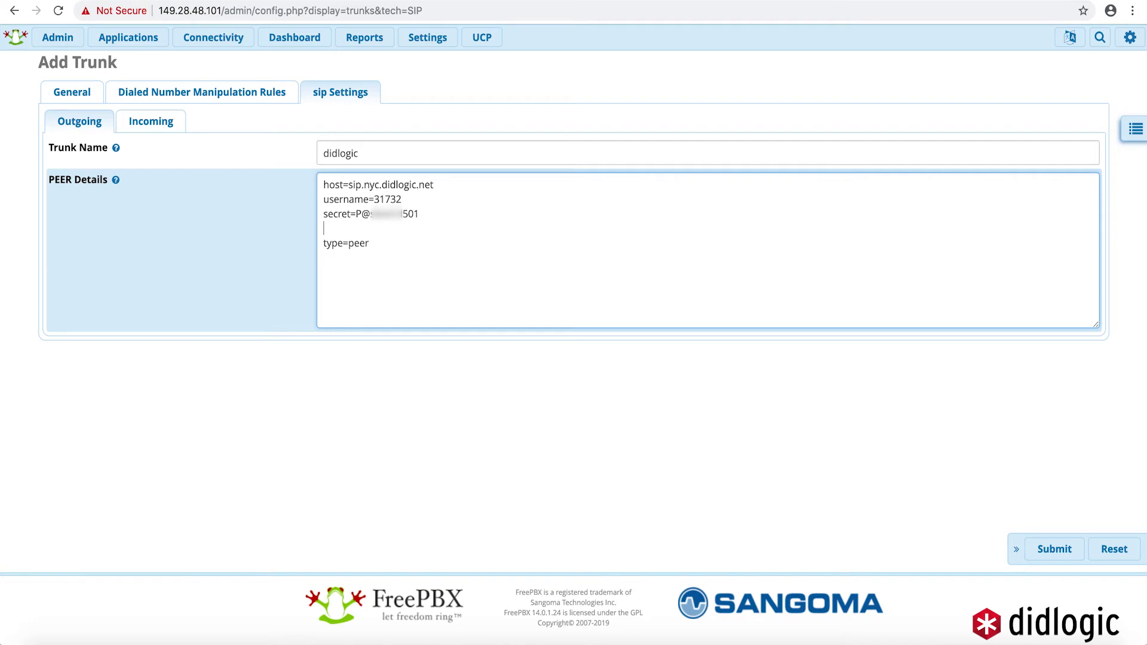
left_click(324, 185)
left_click(433, 184)
key("Return")
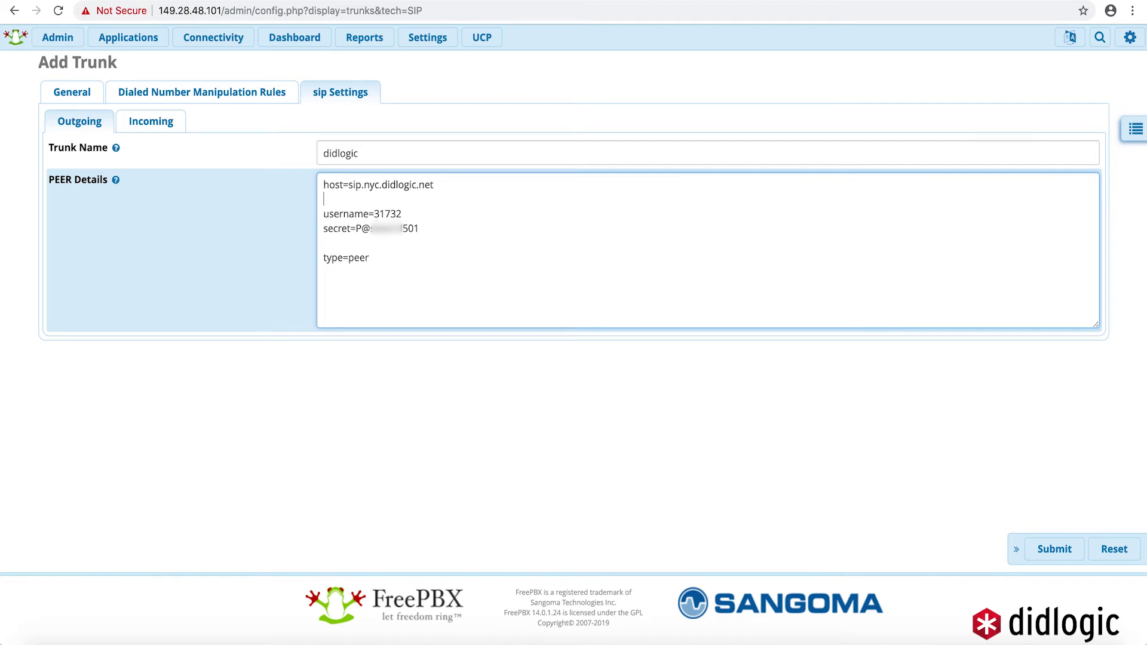
type("user=")
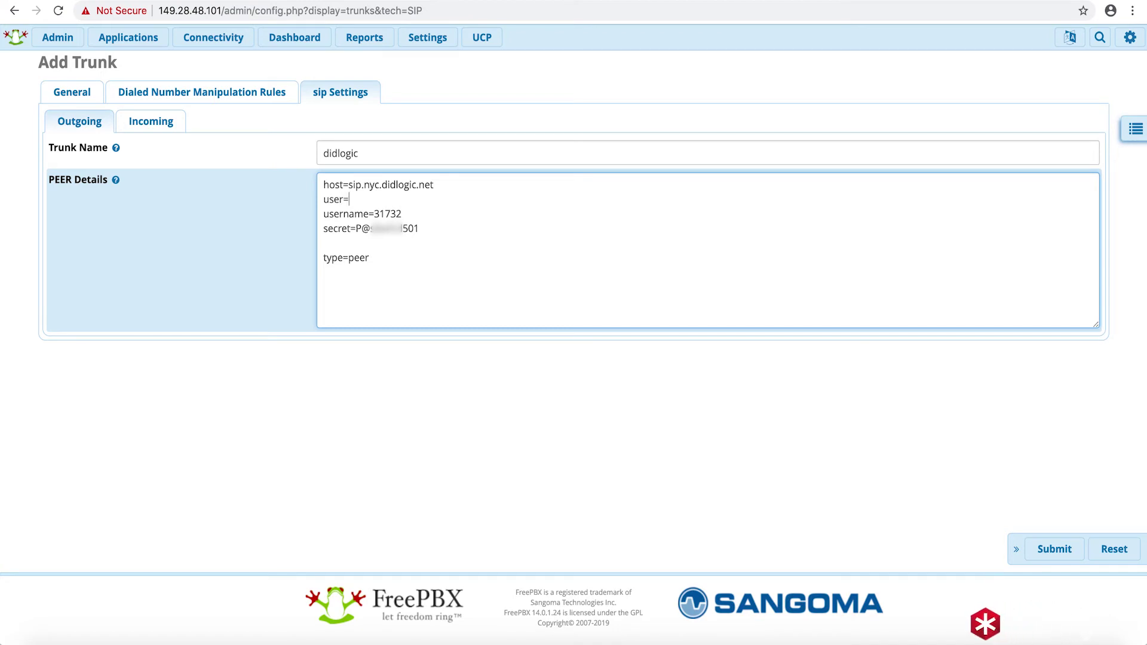
type("31732")
Add fromuser= and authname= lines with the SIP user name, then begin insecure=port,invite.
left_click(374, 214)
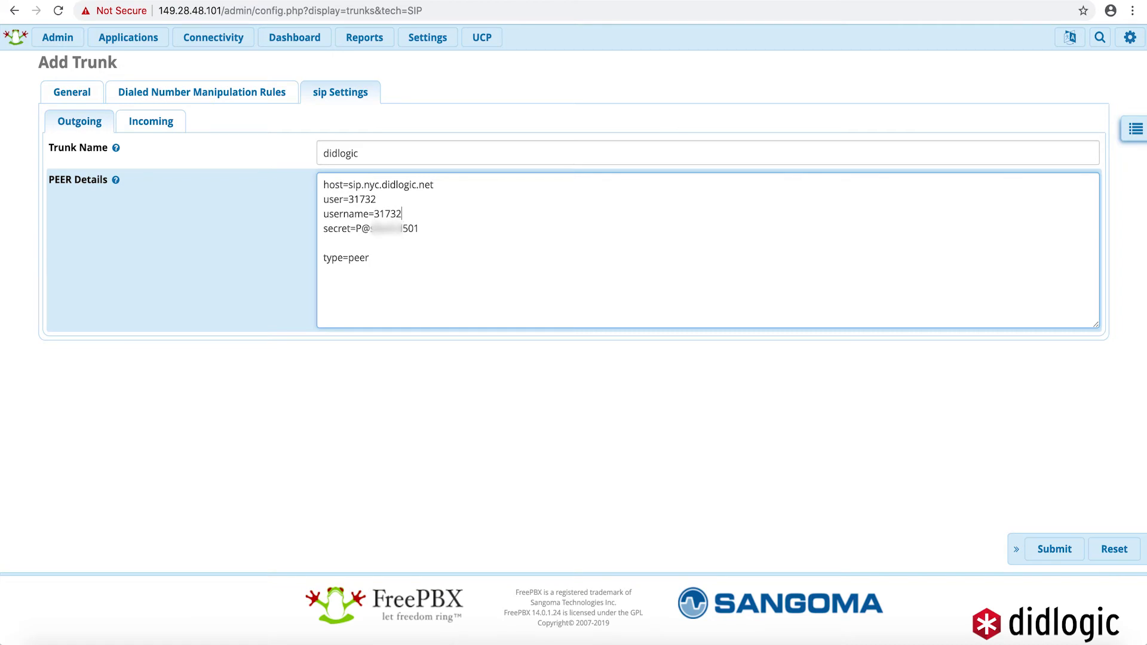
type("31732")
key("Return")
type("fromuser")
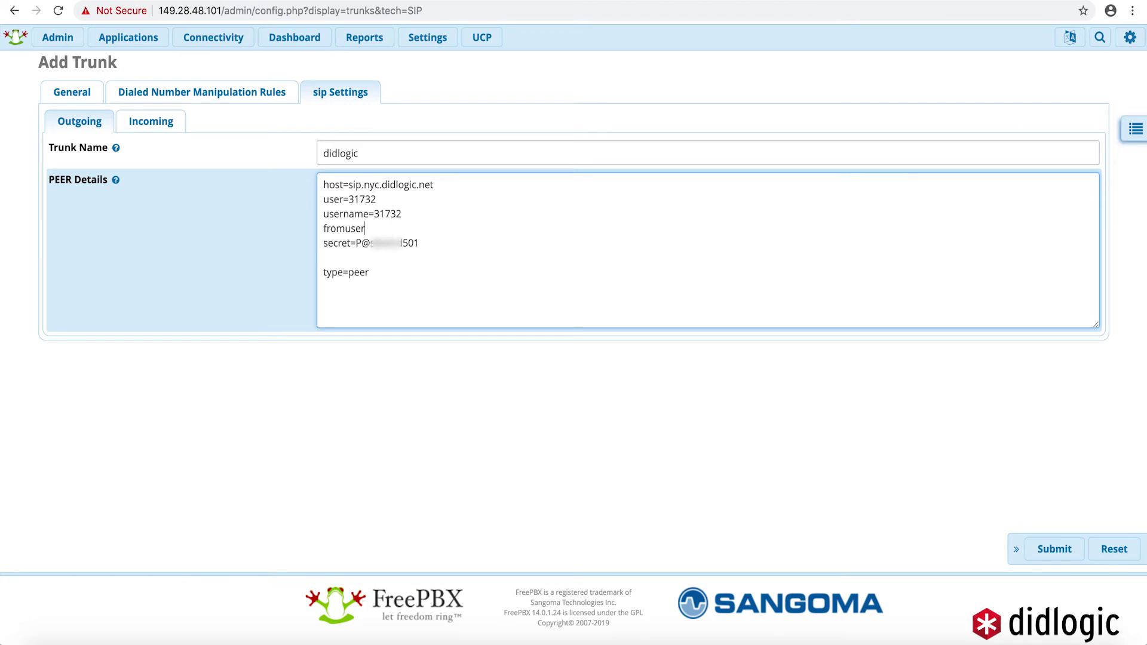
type("=")
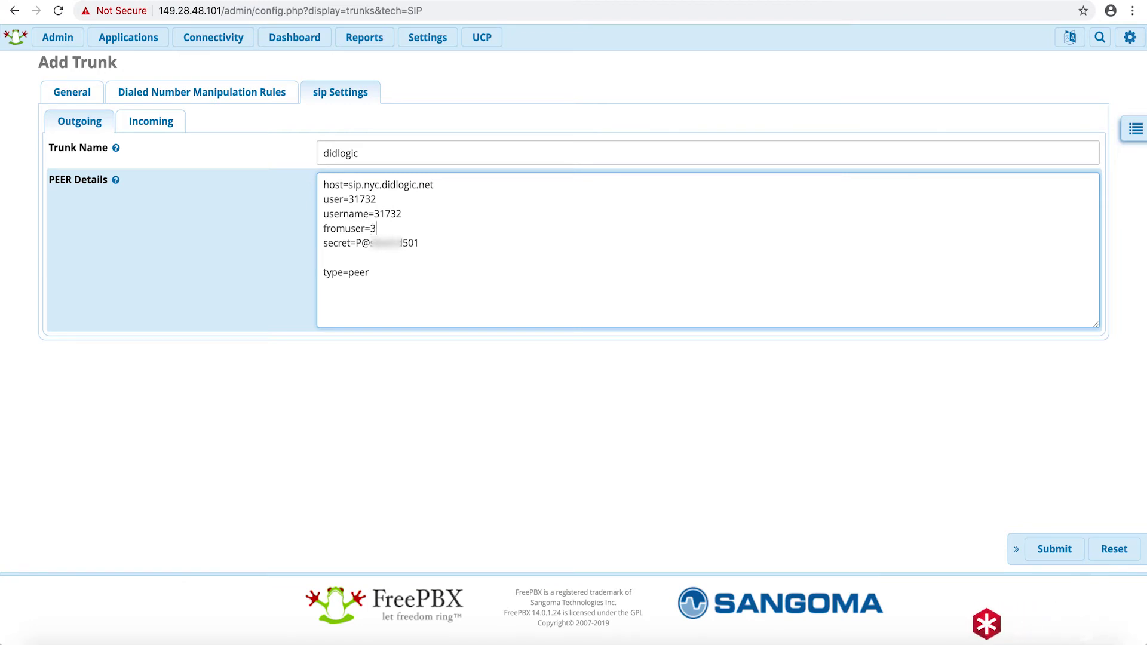
type("31732")
key("Return")
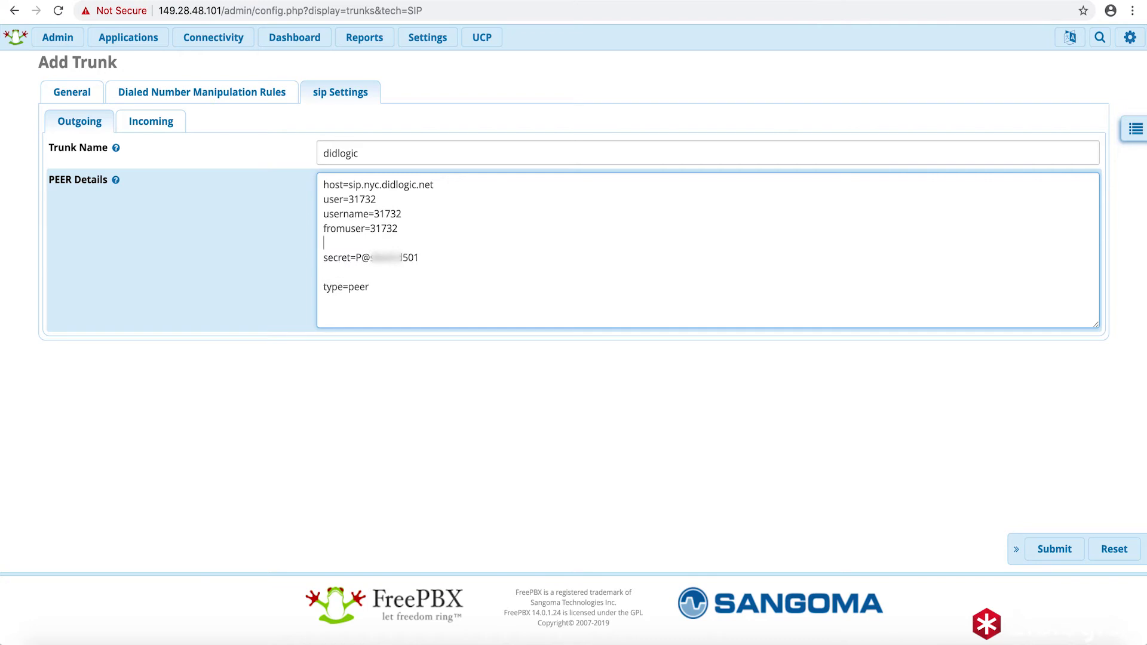
type("auth")
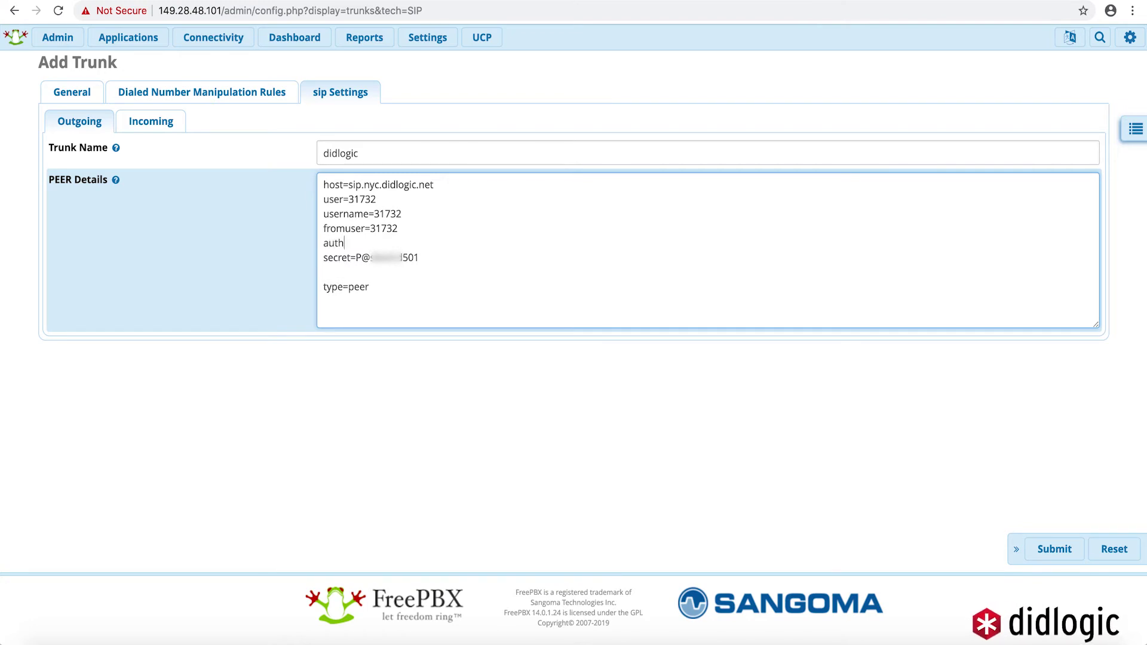
type("name=31732")
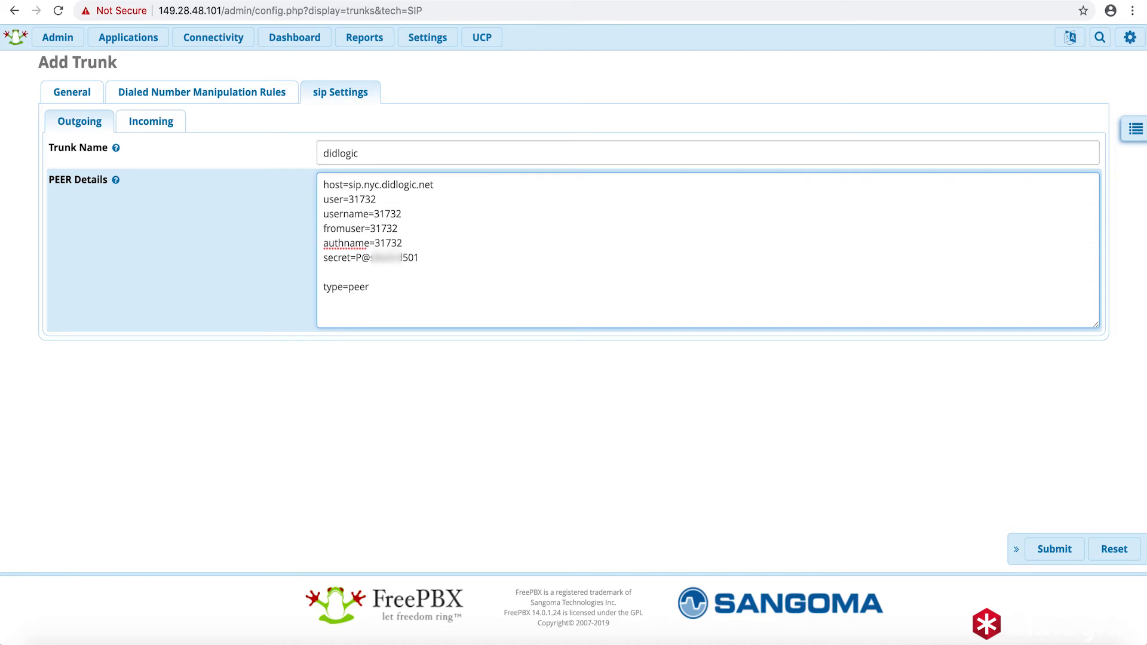
type("insecure=port,")
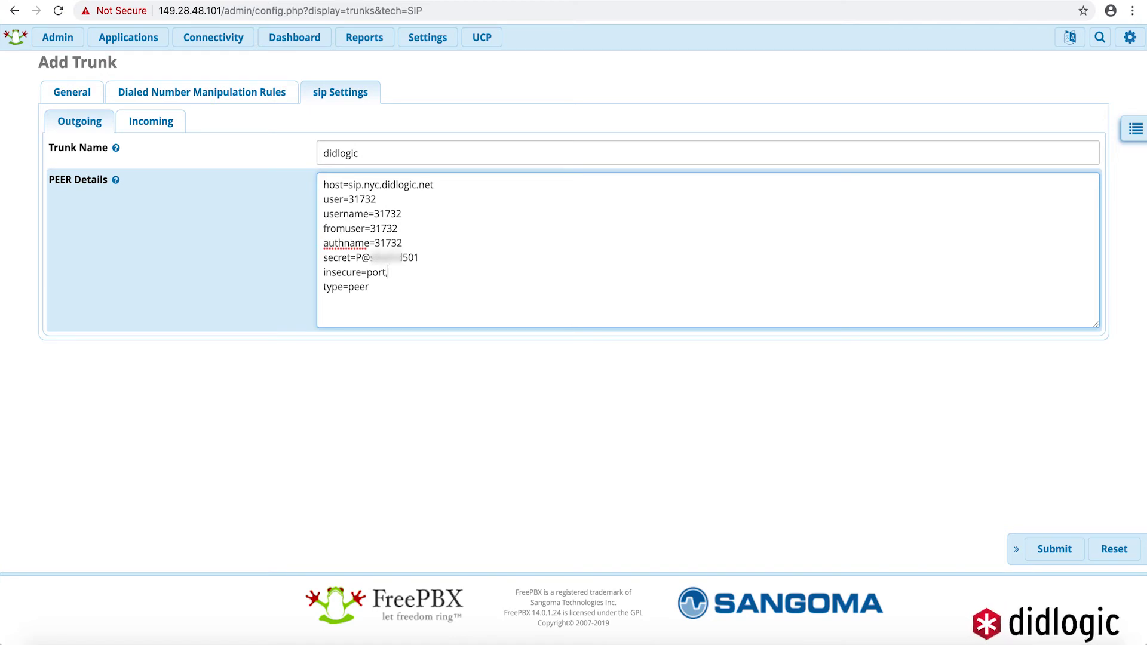
type("invite")
Change the type line to friend and add qualify=yes and disallow=all.
key("BackSpace")
key("BackSpace")
key("BackSpace")
key("BackSpace")
type("friend ")
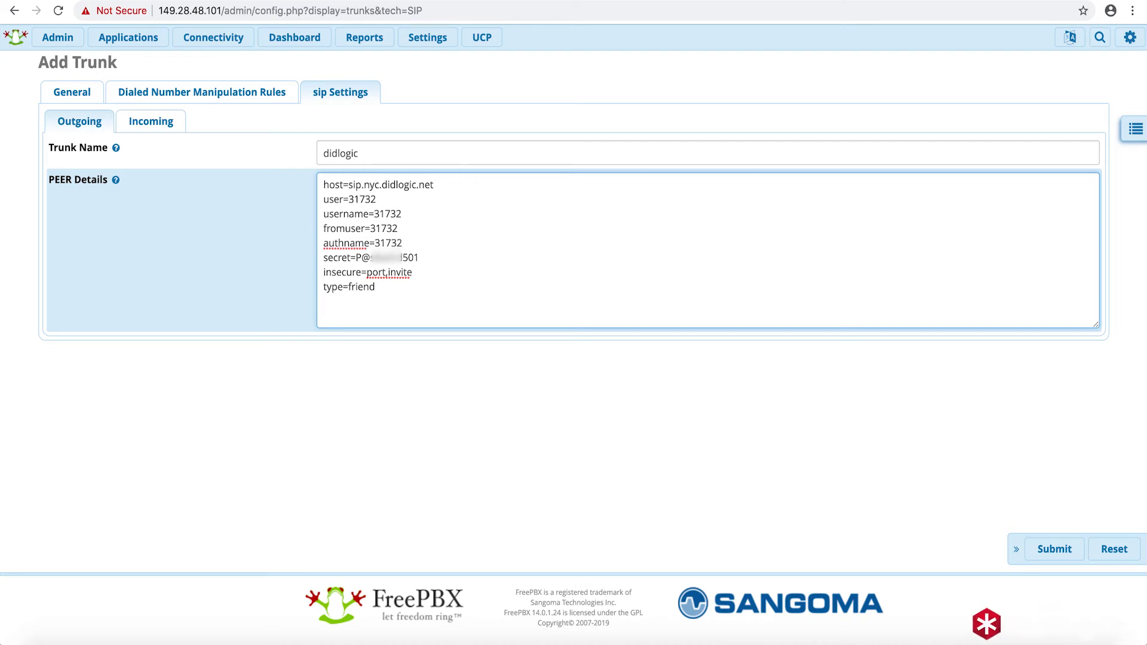
type("qualify=y")
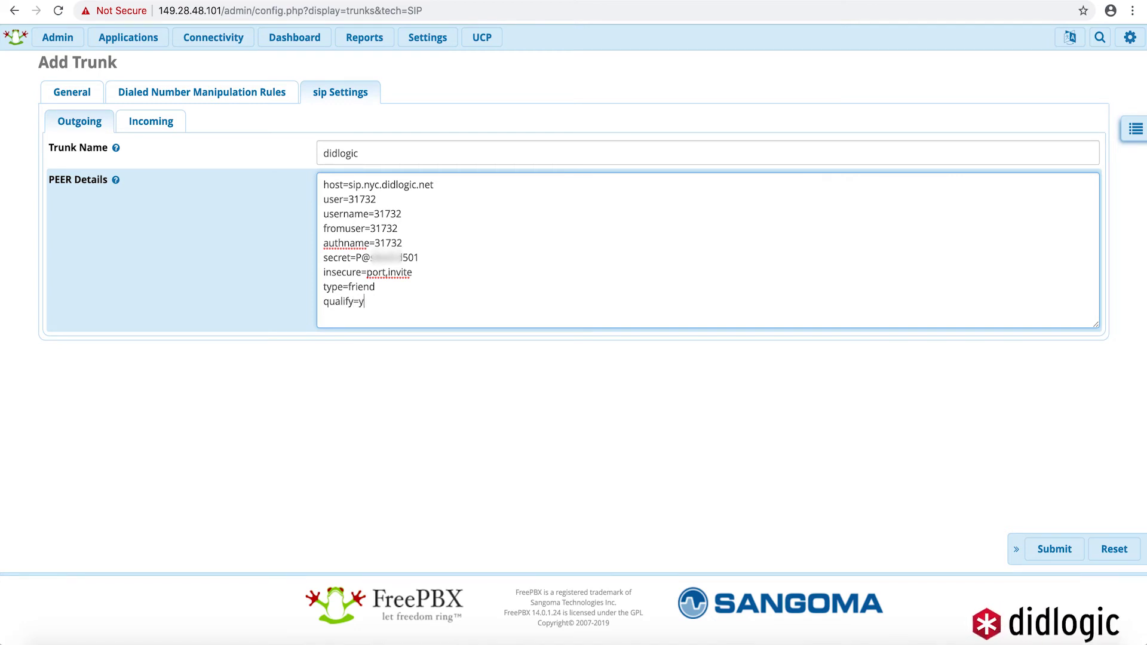
type("es")
type("disallow")
type("=all")
Add allow=ulaw and allow=alaw codec lines to the peer details.
key("Return")
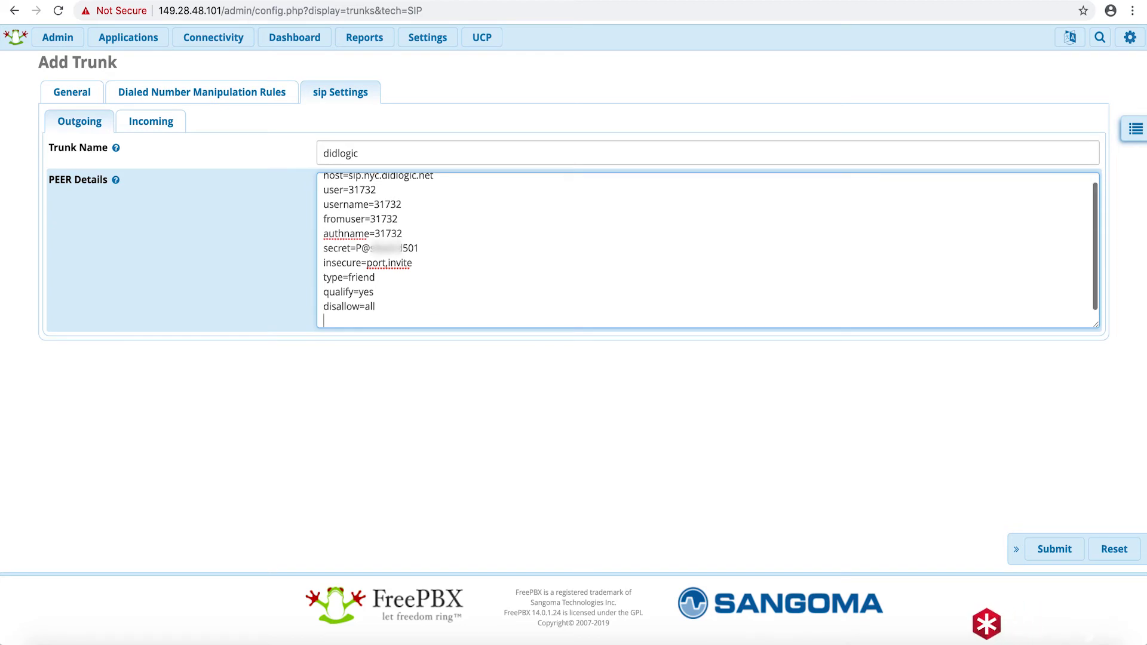
type("all")
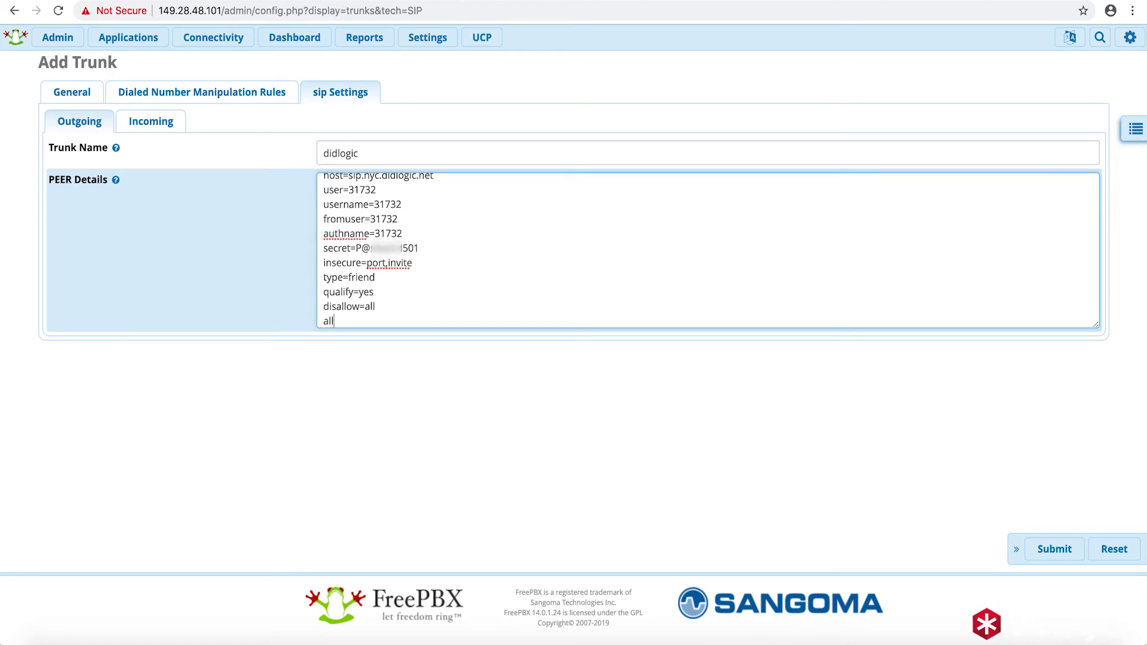
type("ow=ulaw")
key("Return")
type("allo")
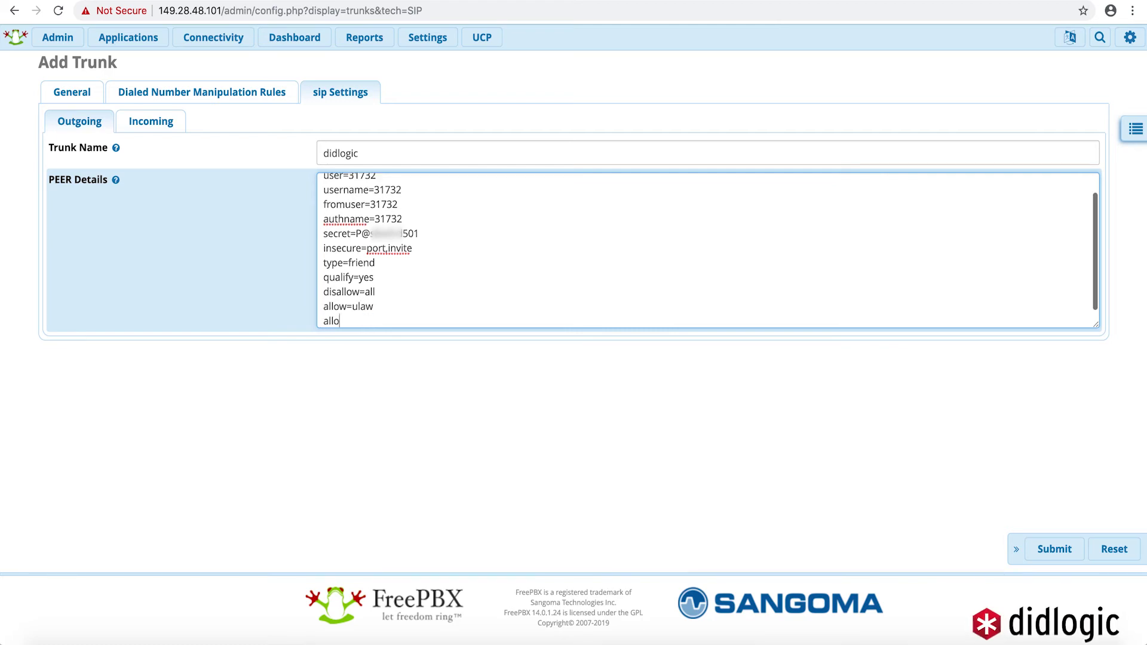
type("w=al")
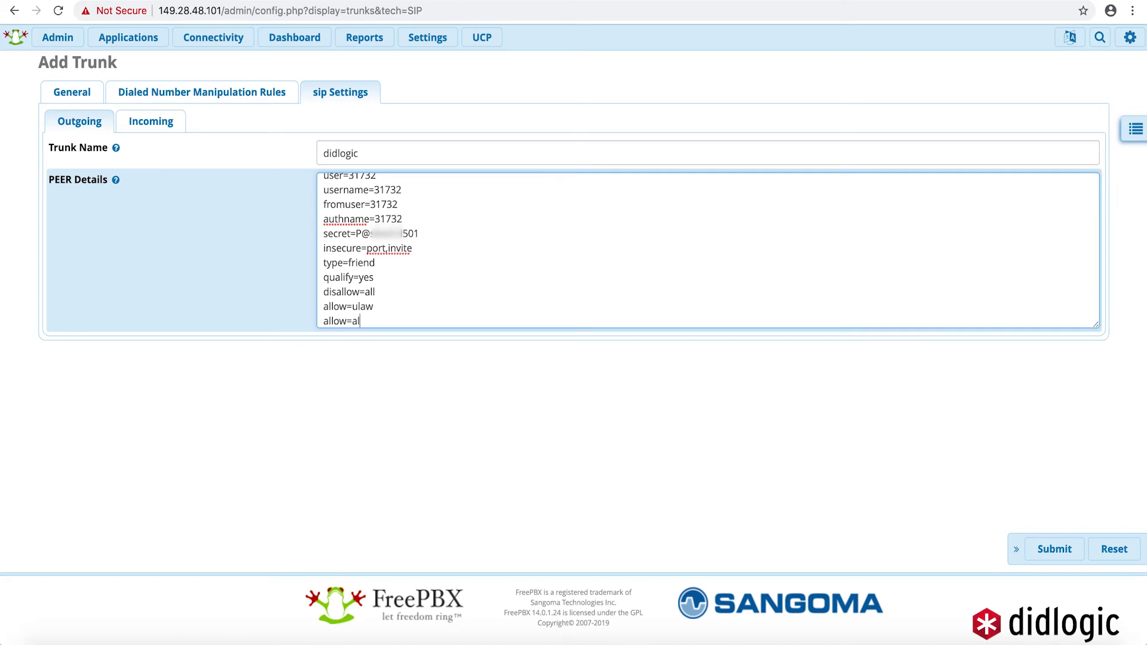
type("aw")
left_click(411, 217)
Review the didlogic PEER Details entries and submit the new trunk.
scroll(411, 214, "up", 1)
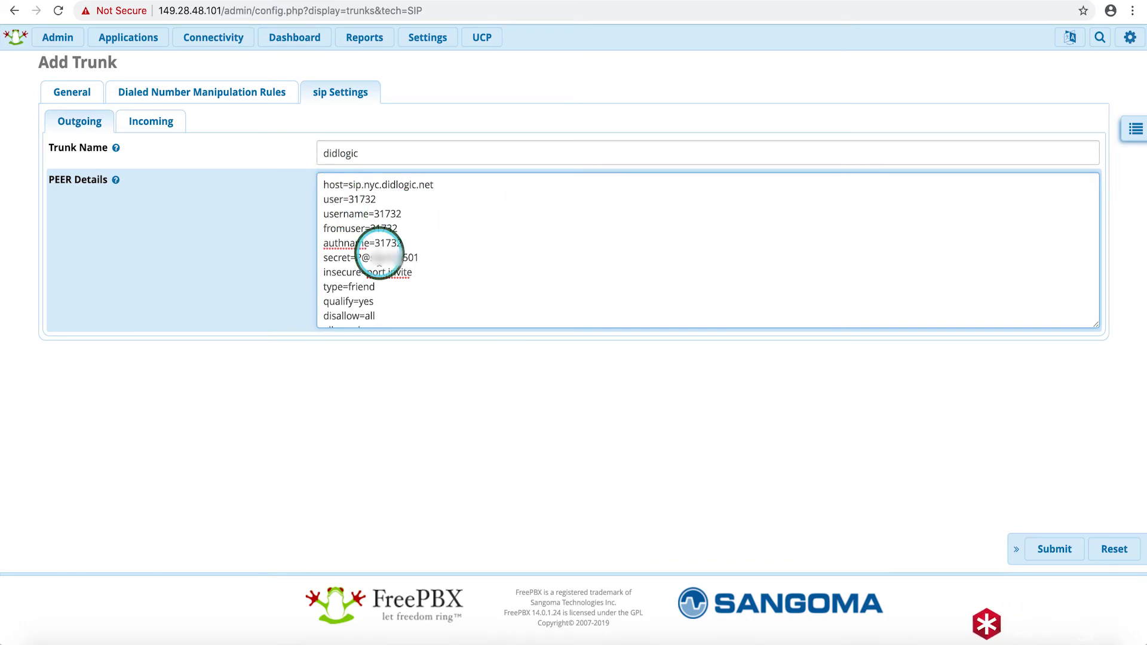
left_click(377, 293)
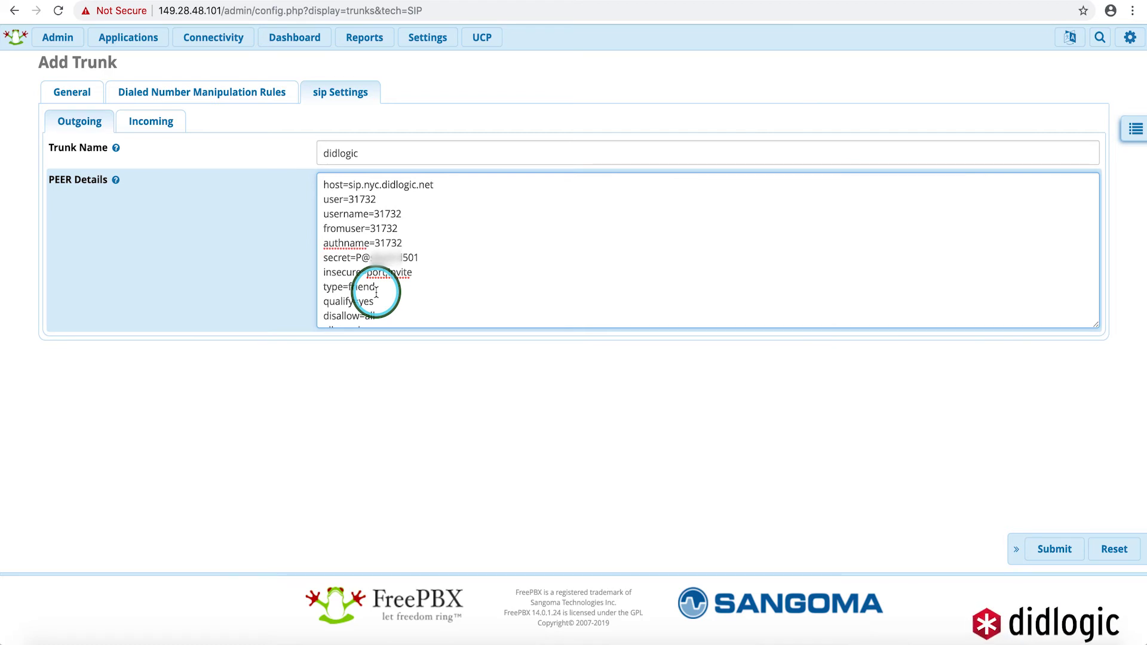
left_click(402, 241)
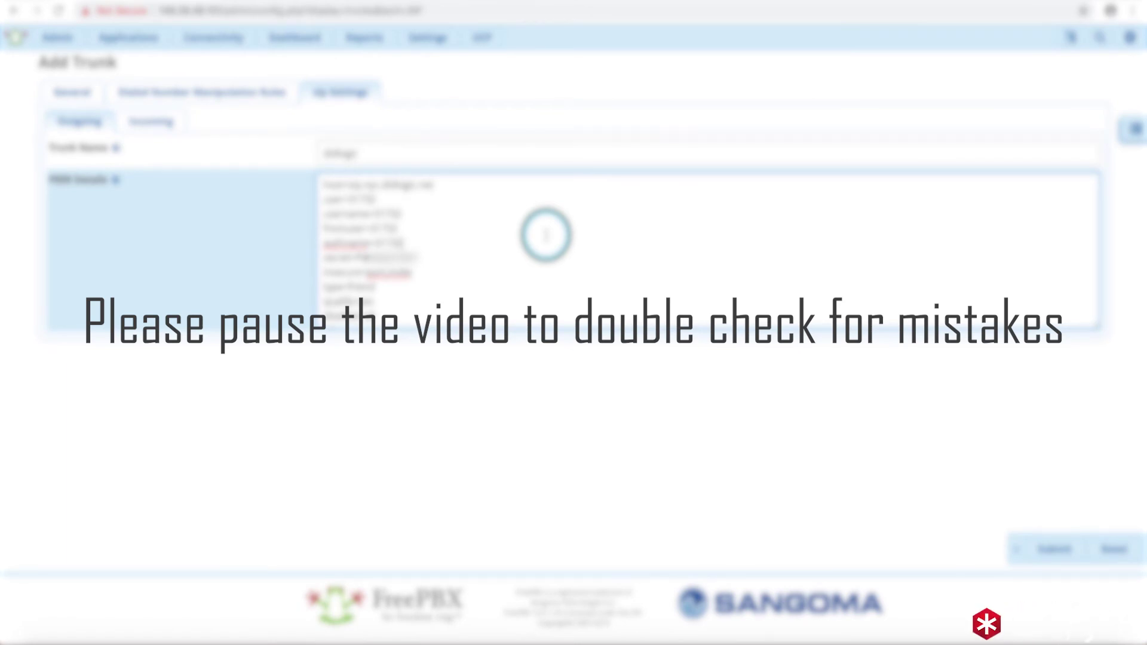
scroll(545, 234, "down", 1)
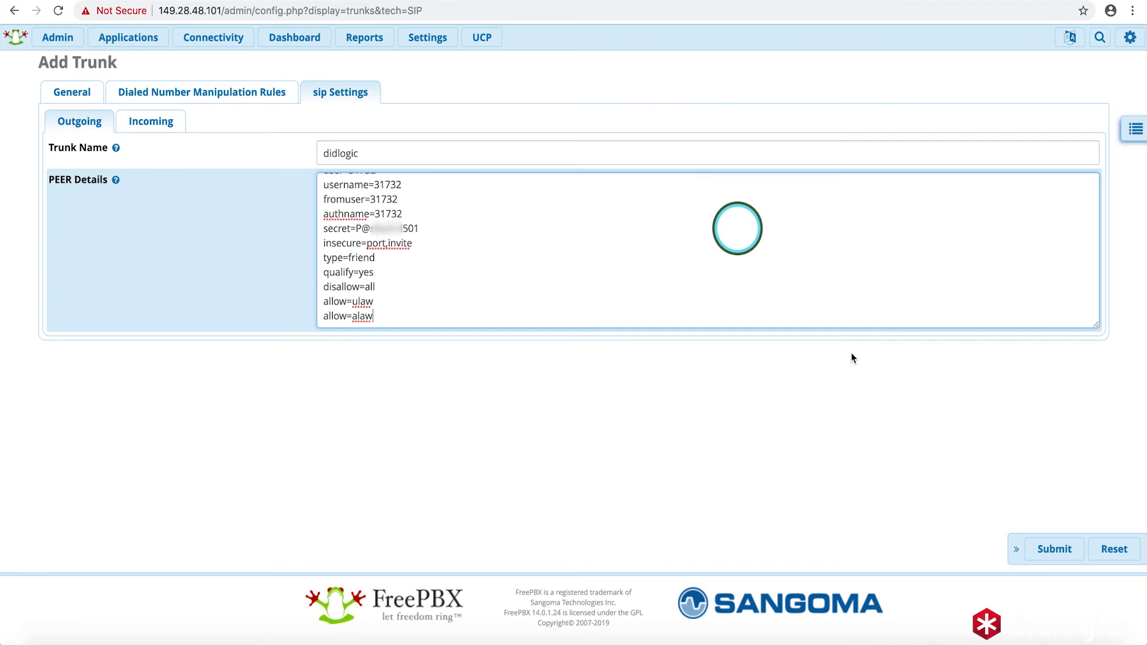
left_click(1054, 549)
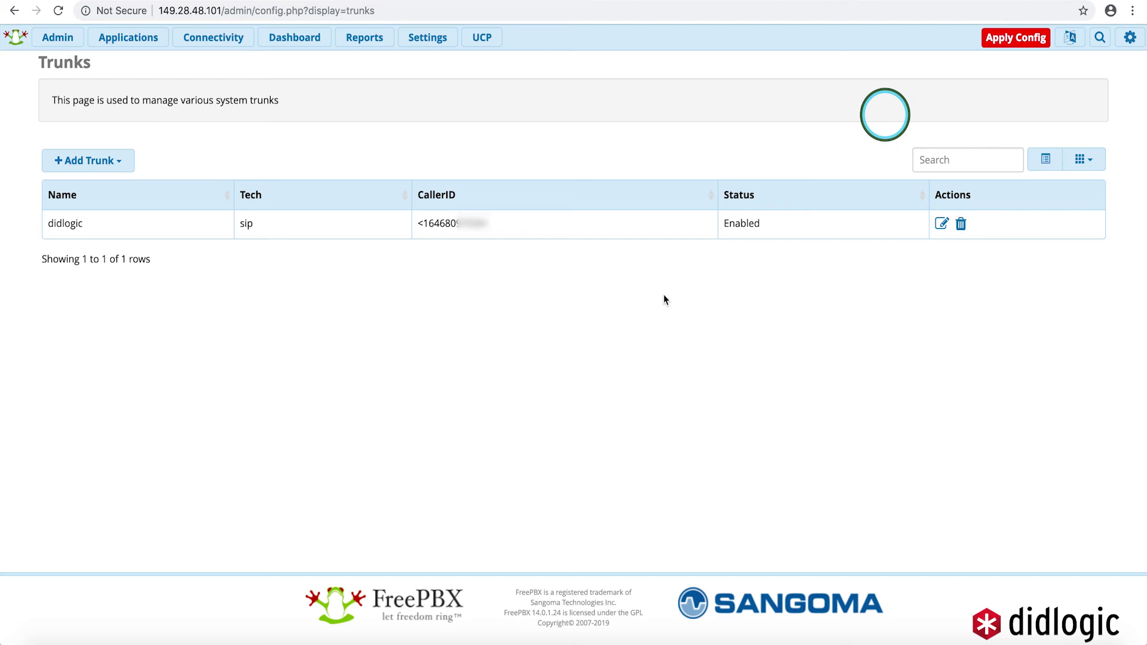
Reopen the didlogic trunk for editing and apply the pending configuration.
left_click(941, 224)
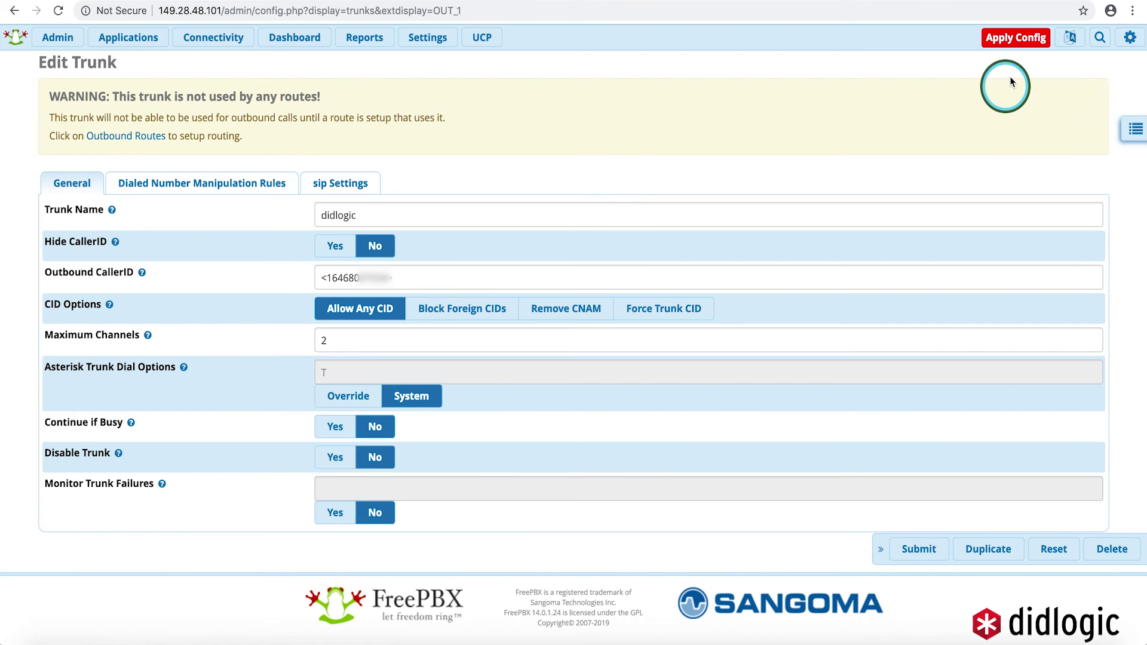
left_click(1014, 39)
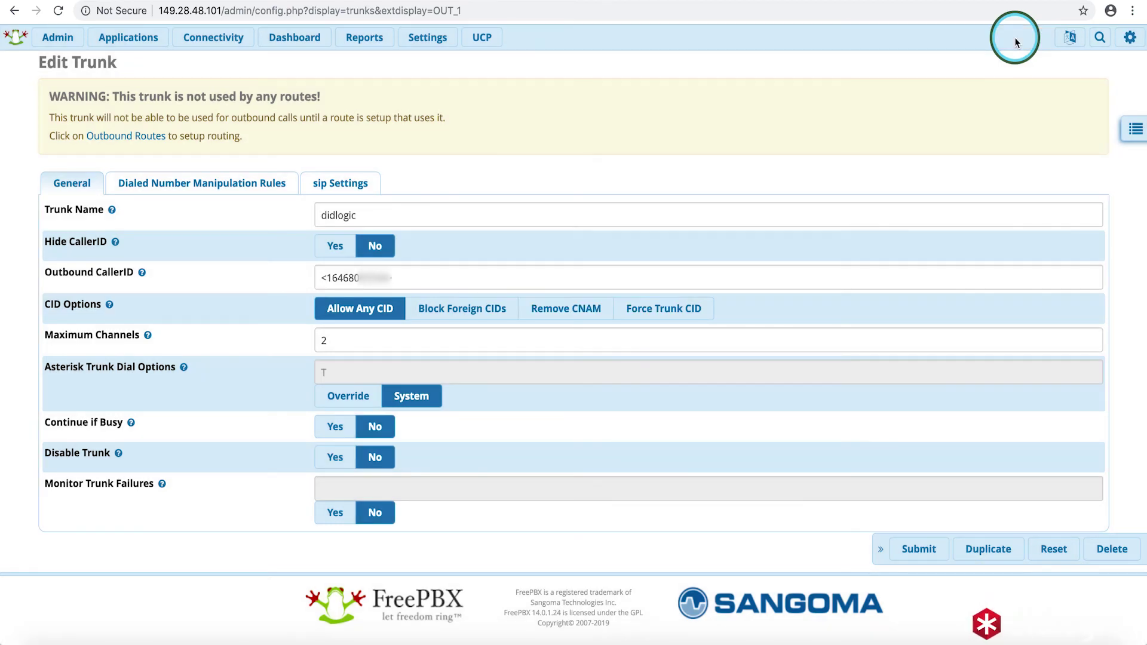
left_click(367, 179)
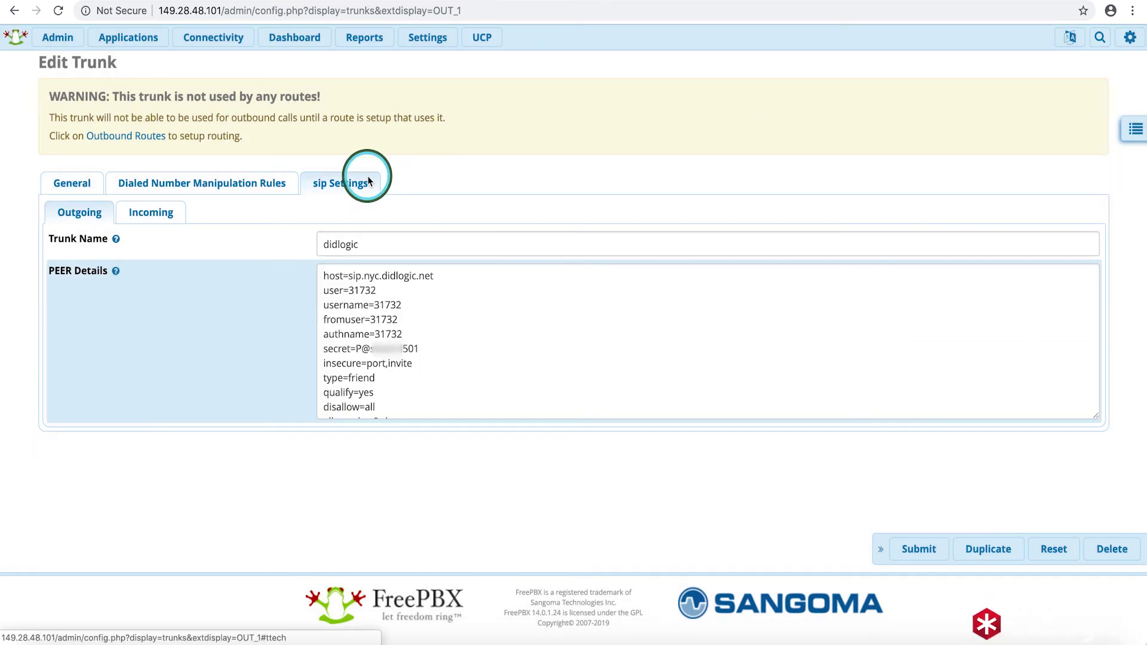
Show the didlogic trunk's Incoming SIP settings and focus the Register String field.
left_click(166, 223)
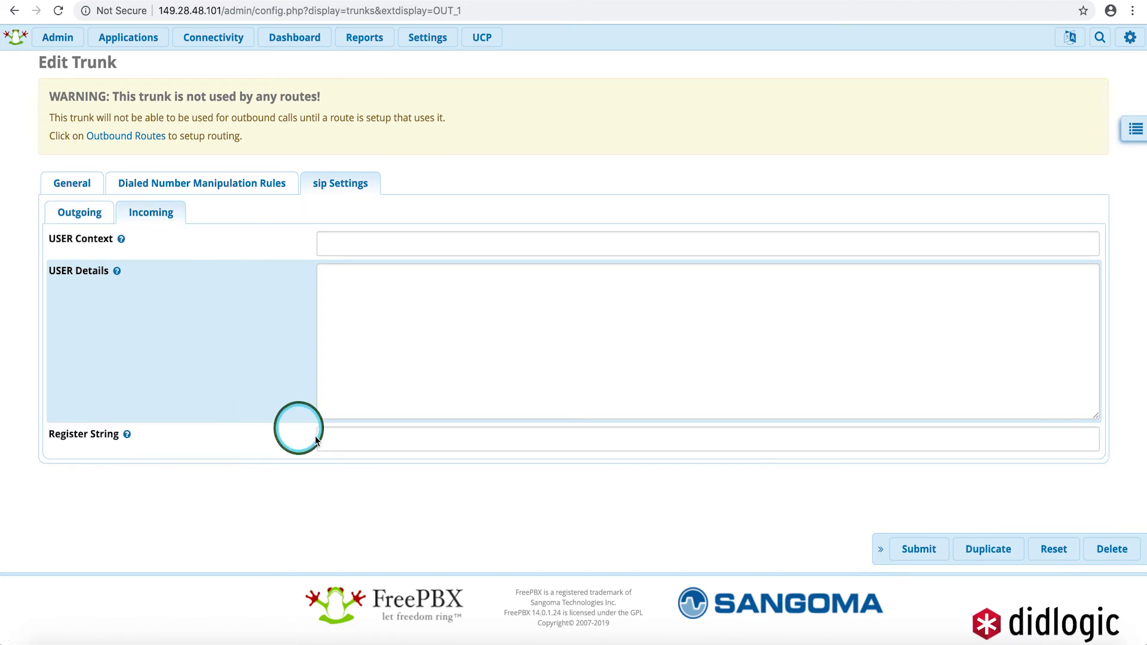
left_click(341, 437)
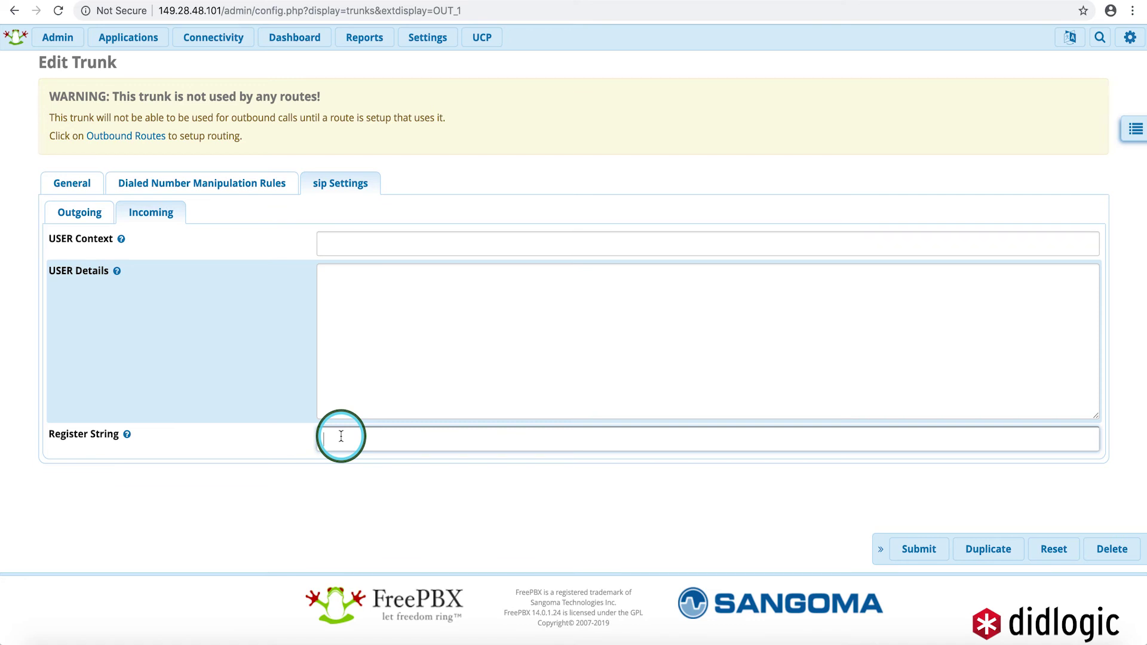
left_click(377, 371)
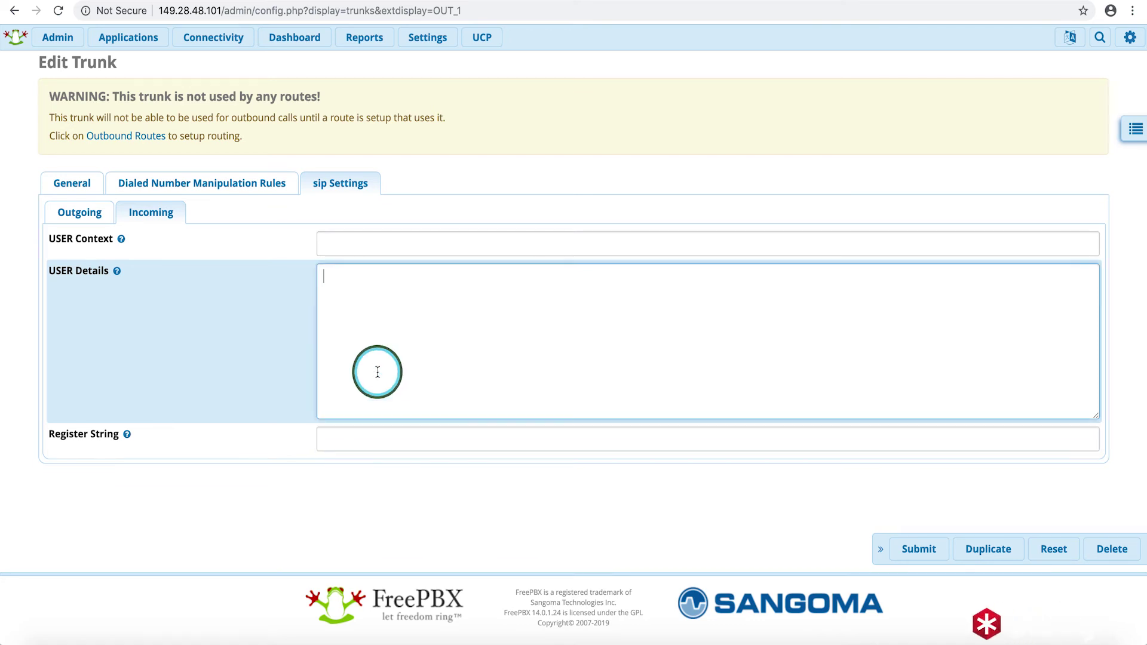
left_click(356, 434)
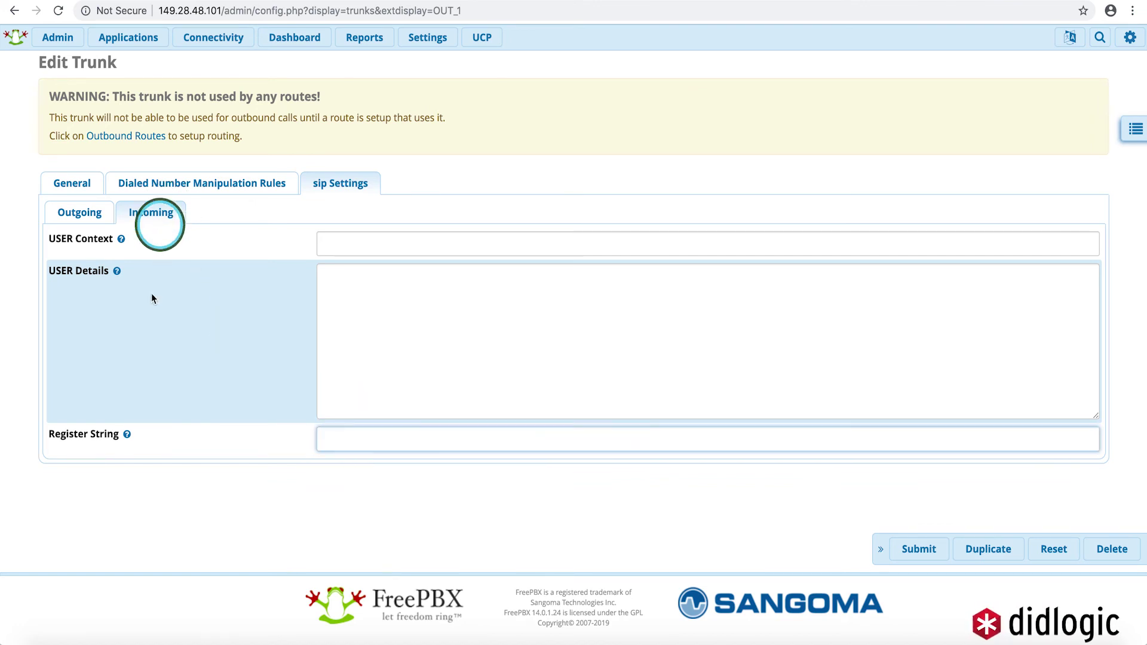
left_click(363, 441)
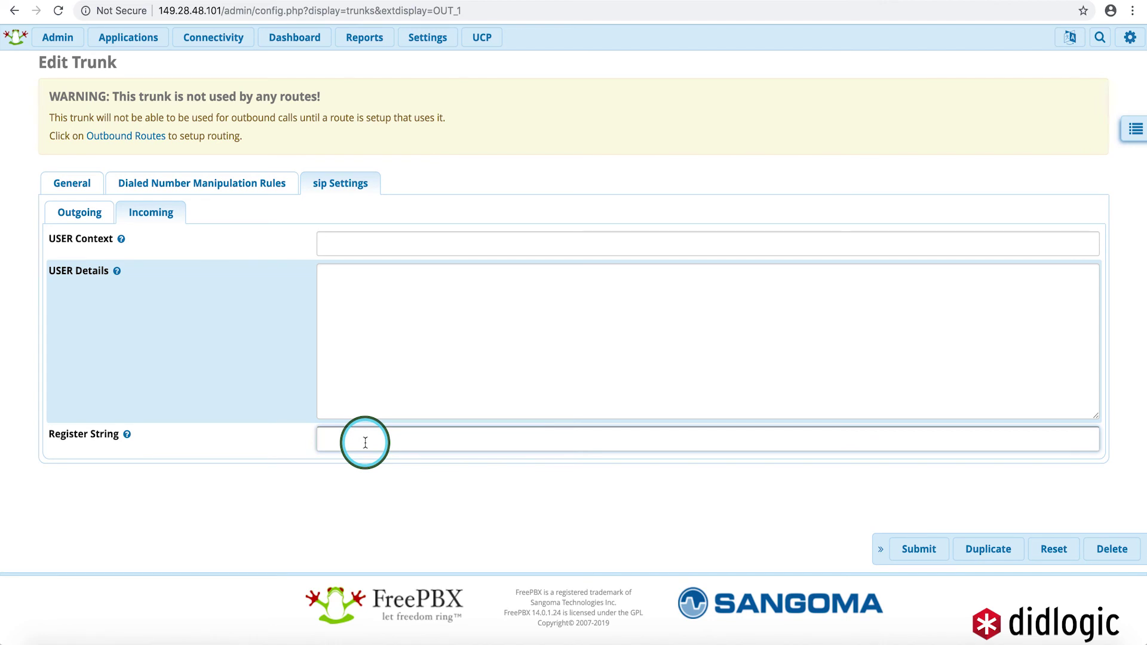
Find and highlight the example register string in DID Logic's Asterisk setup guide.
left_click(315, 1)
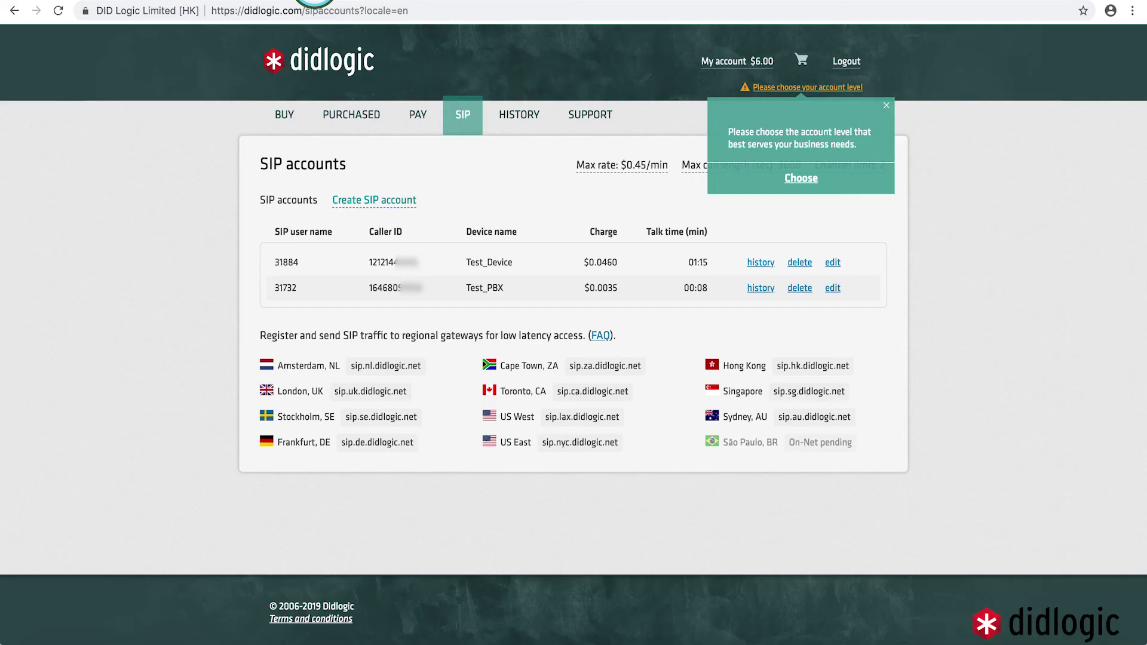
left_click(315, 2)
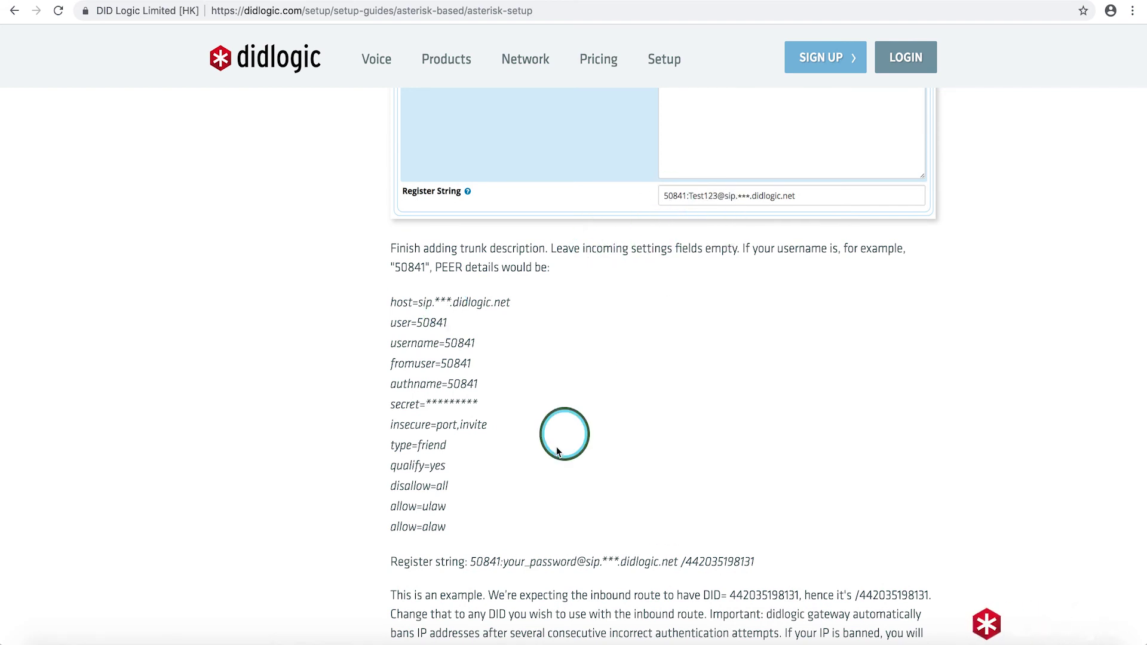
scroll(557, 450, "down", 3)
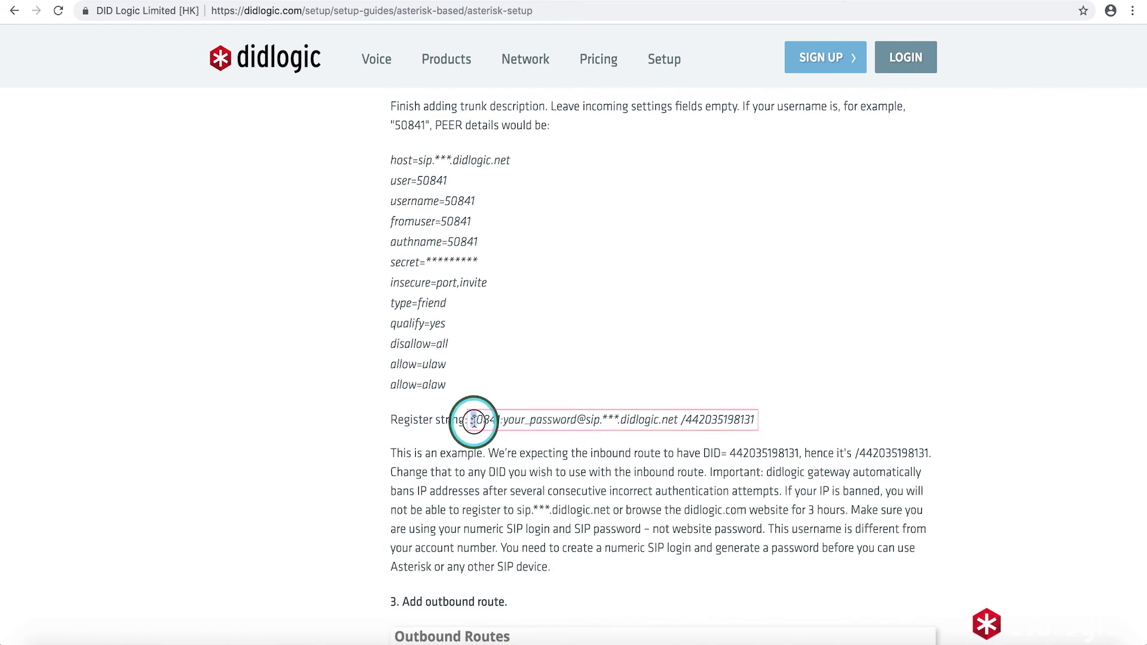
left_click_drag(474, 421, 762, 428)
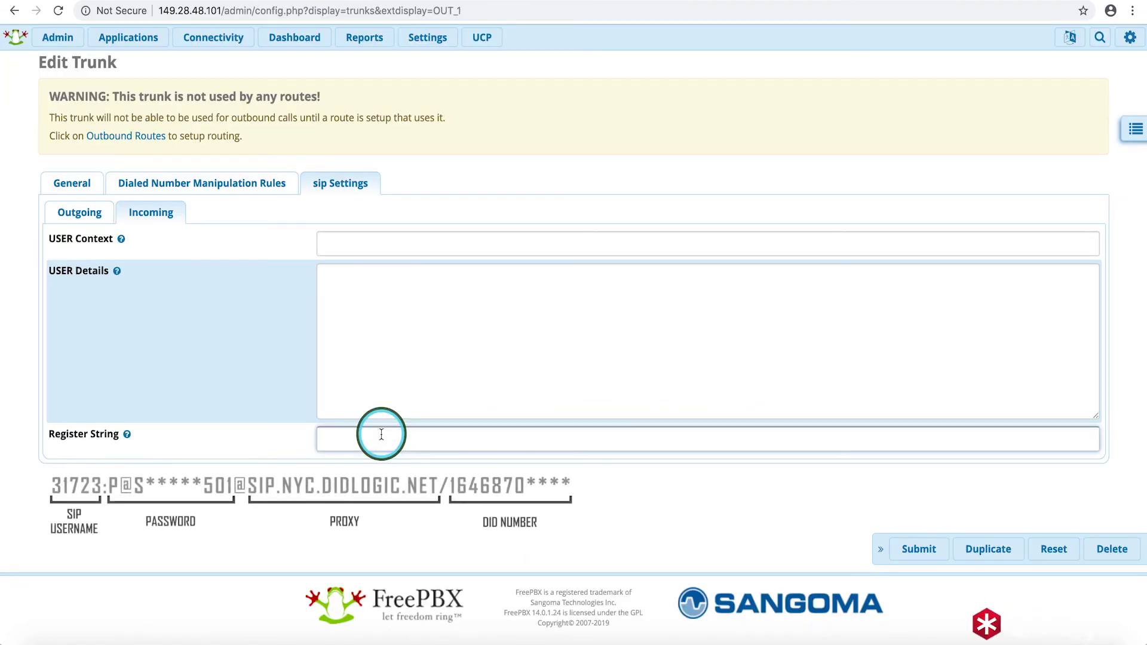
left_click(381, 434)
Enter the register string (login, password, sip.nyc.didlogic.net, DID), submit, and apply config.
type("317")
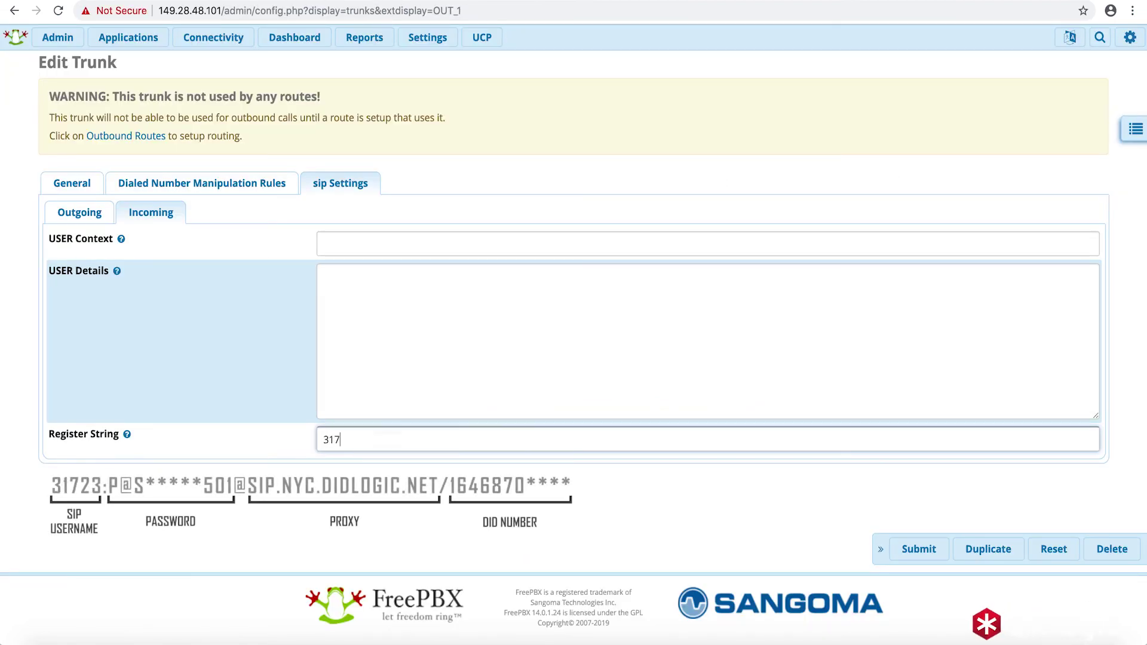
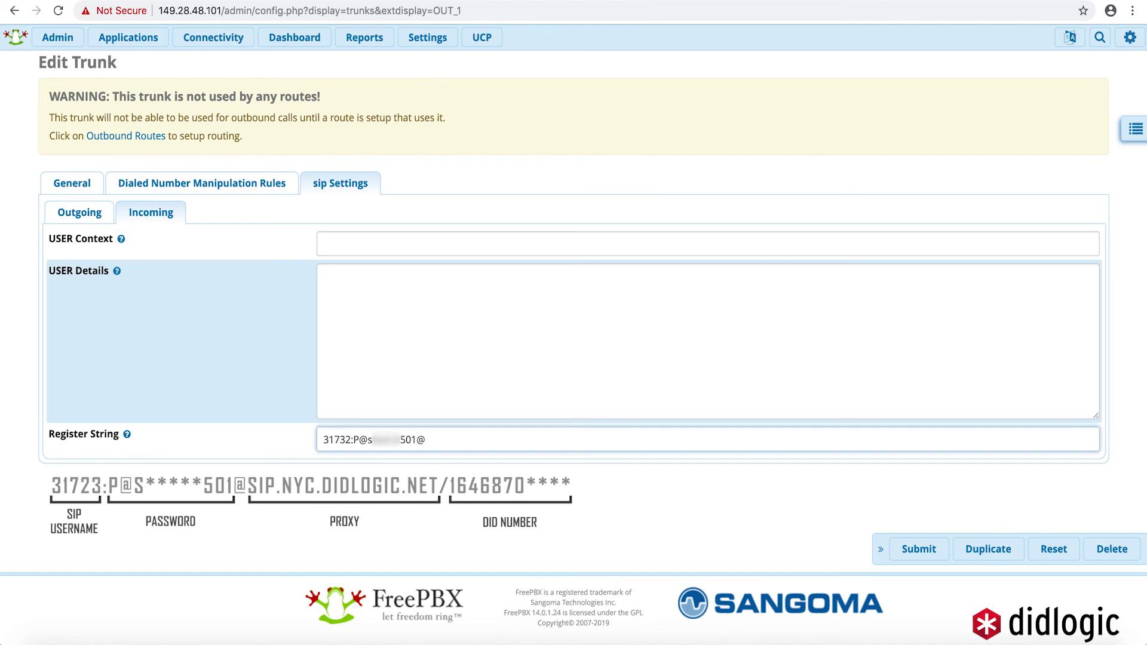
type("sip.nyc")
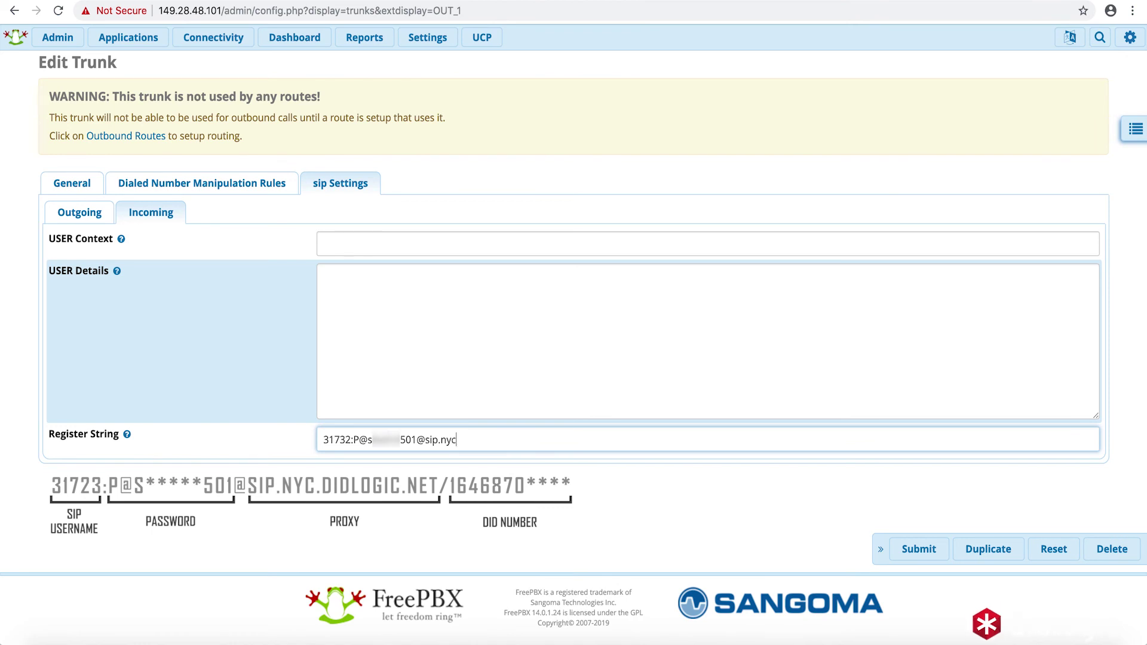
type(".didlogic.net /")
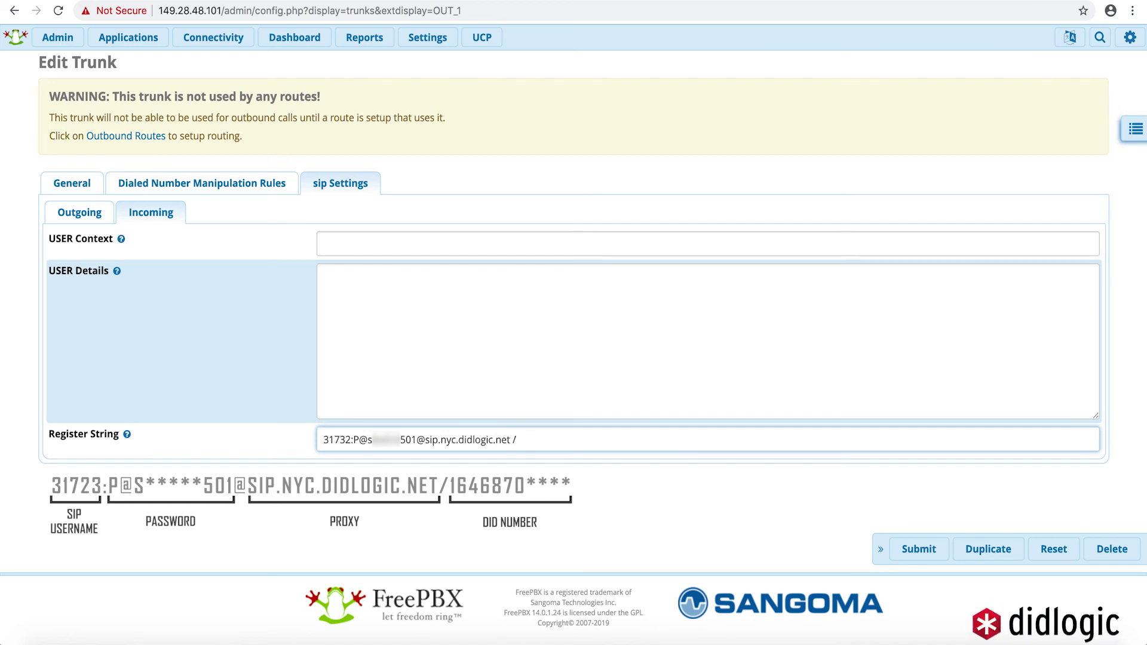
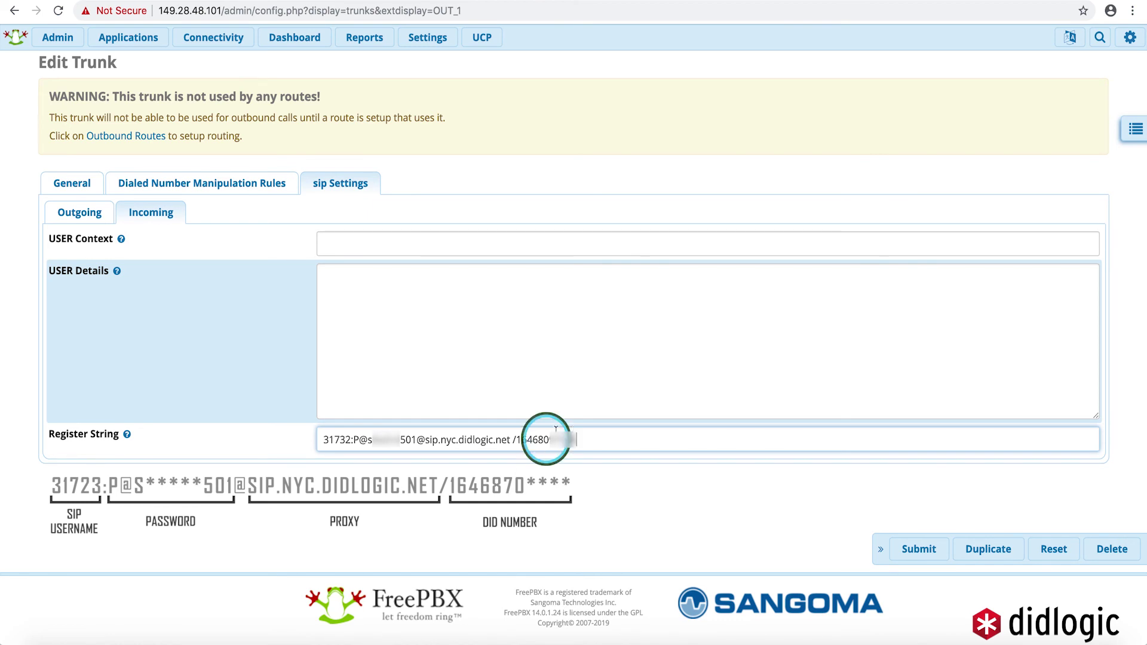
left_click(904, 550)
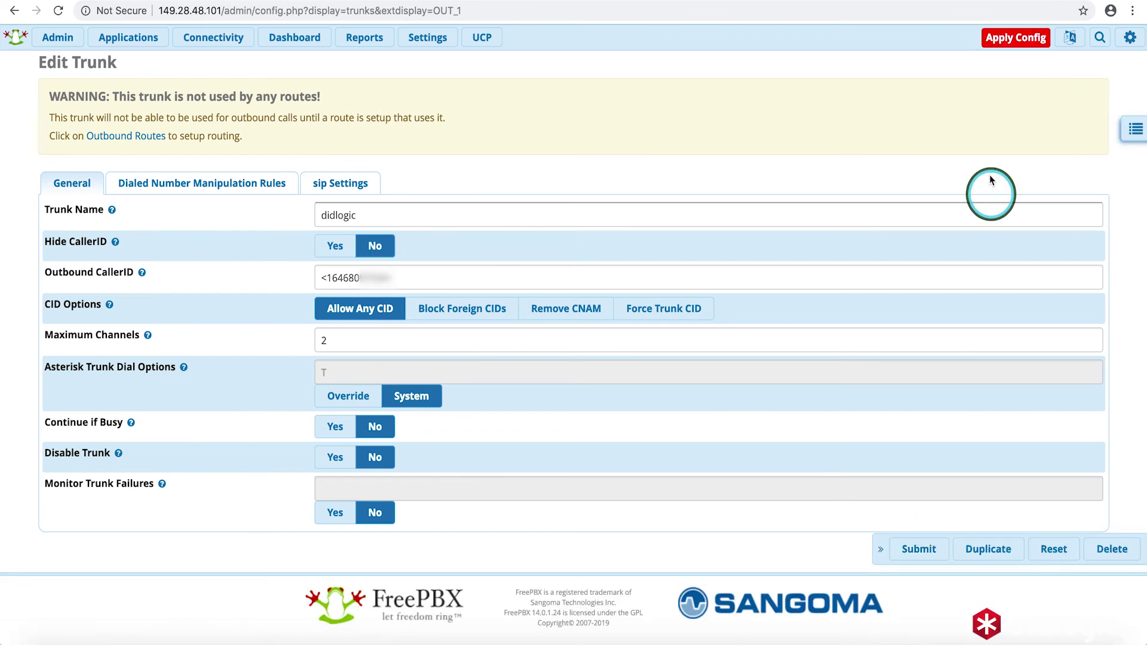
left_click(1001, 39)
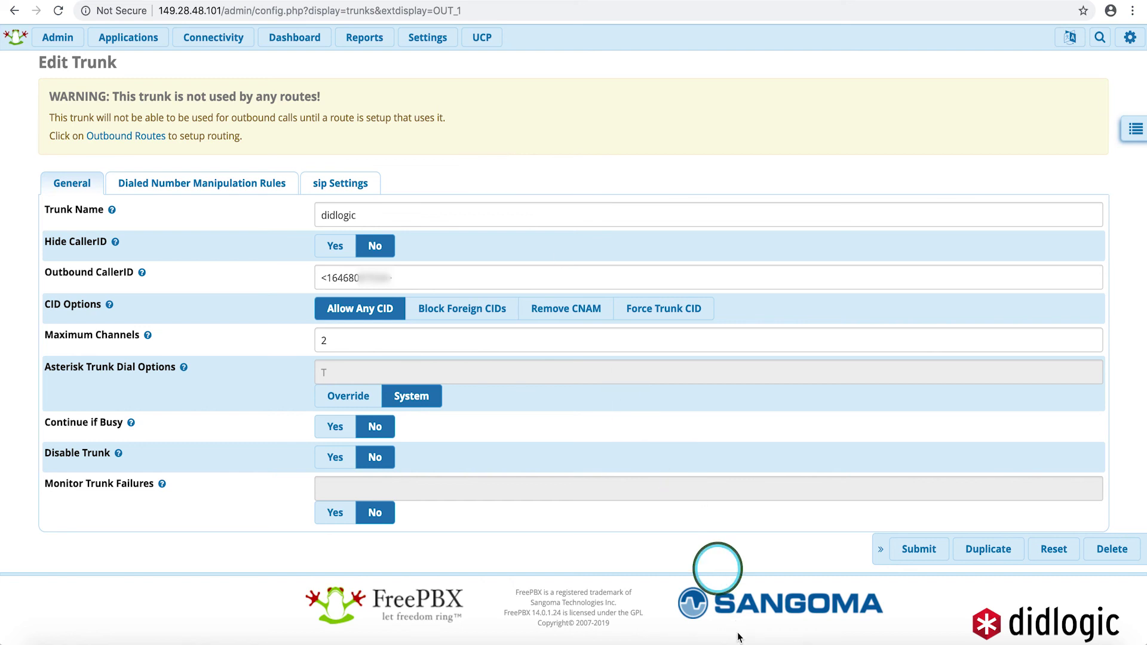
Open a Terminal window, move it higher and enlarge it.
left_click(767, 642)
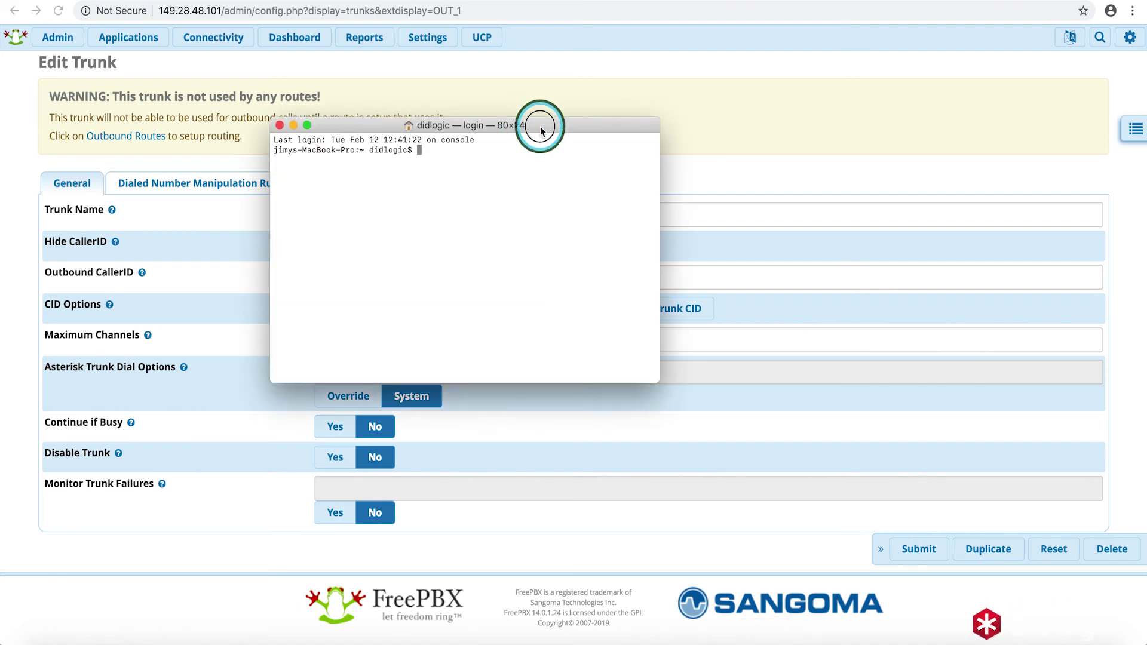
left_click_drag(540, 128, 542, 62)
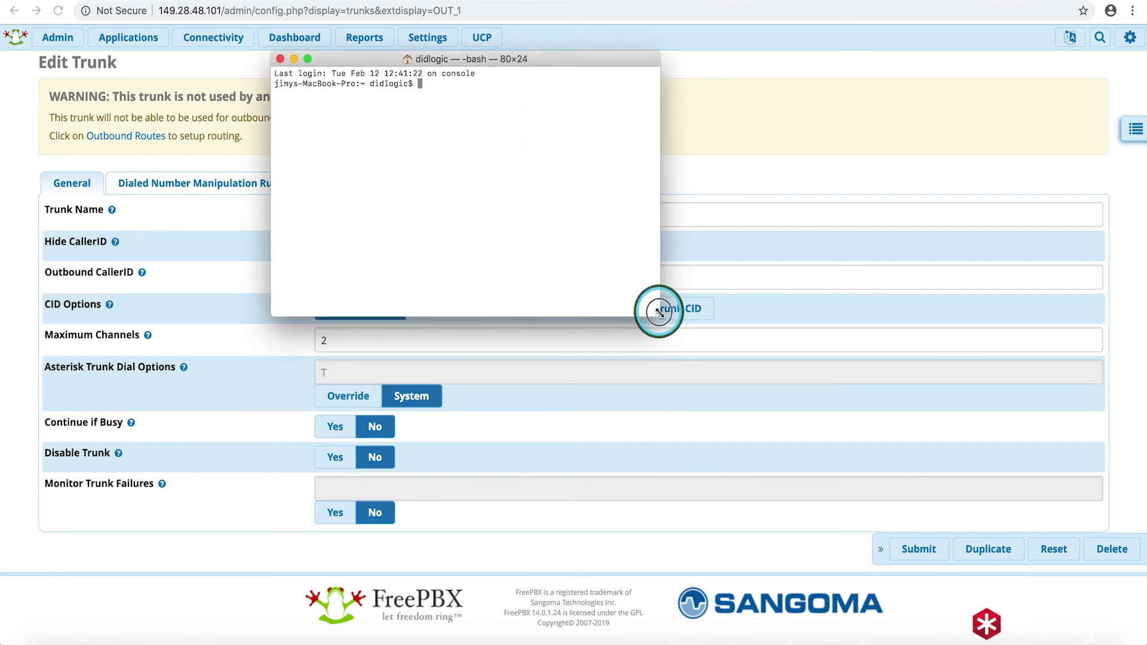
left_click_drag(659, 314, 838, 458)
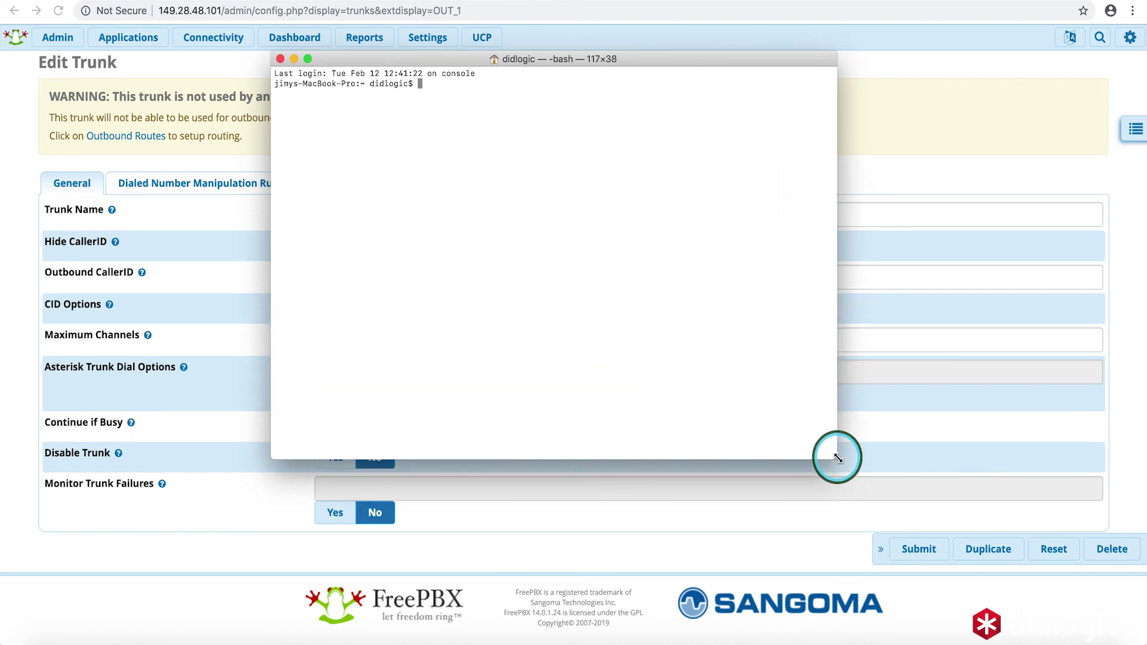
SSH in as root to 149.28.48.101 and connect to the Asterisk CLI with asterisk -vvvr.
key("Return")
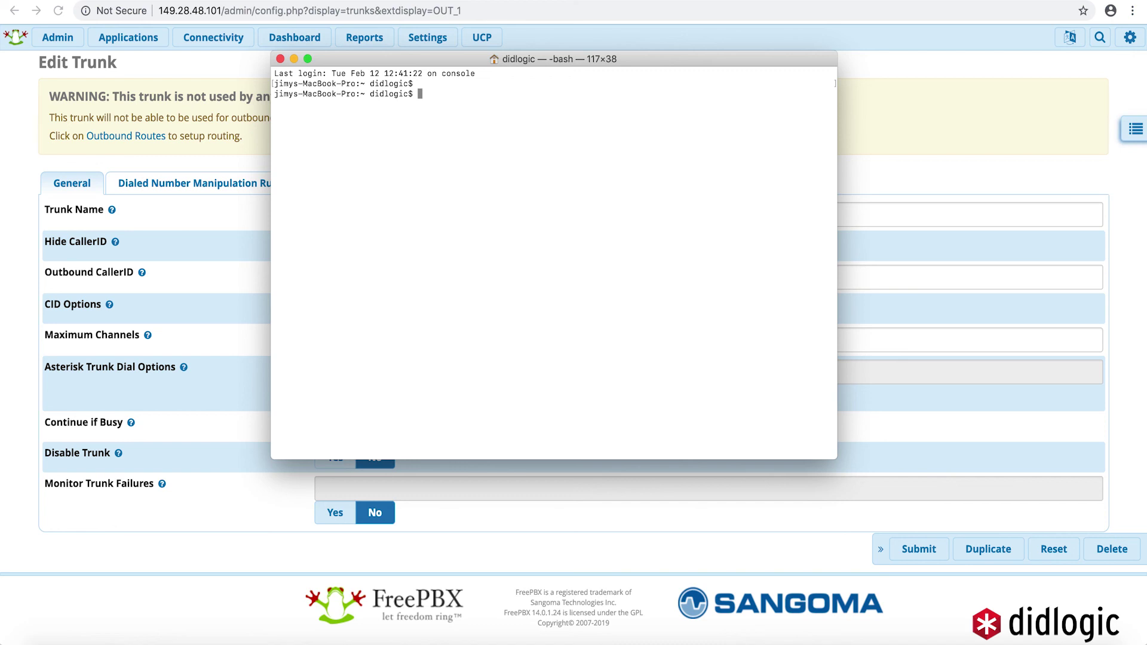
key("super+v")
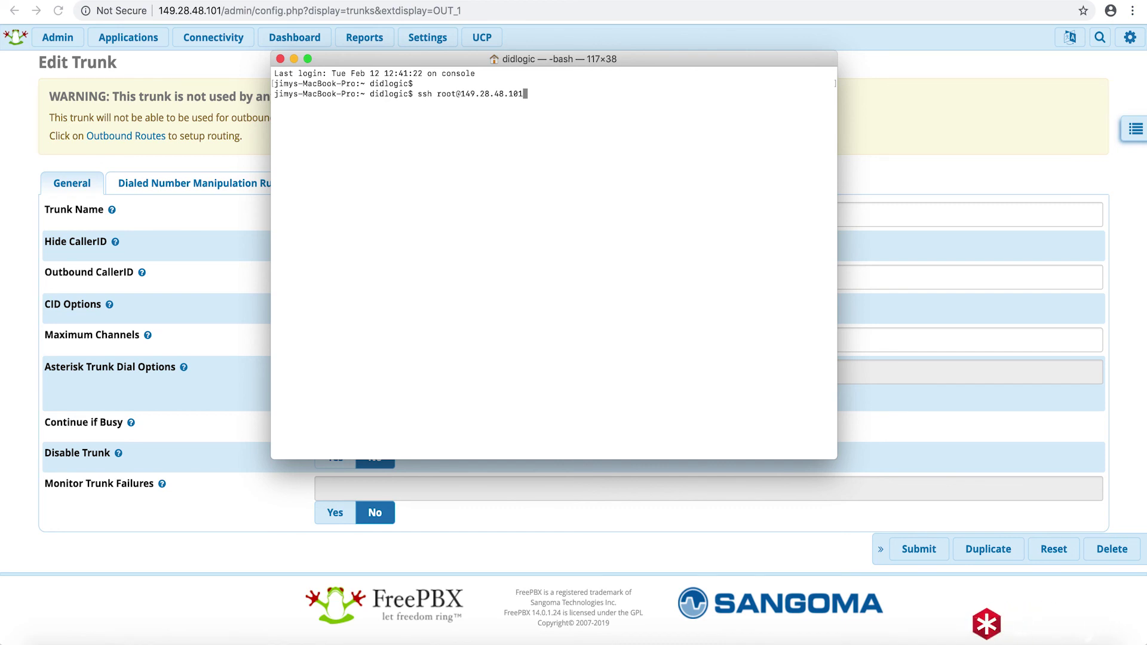
key("Return")
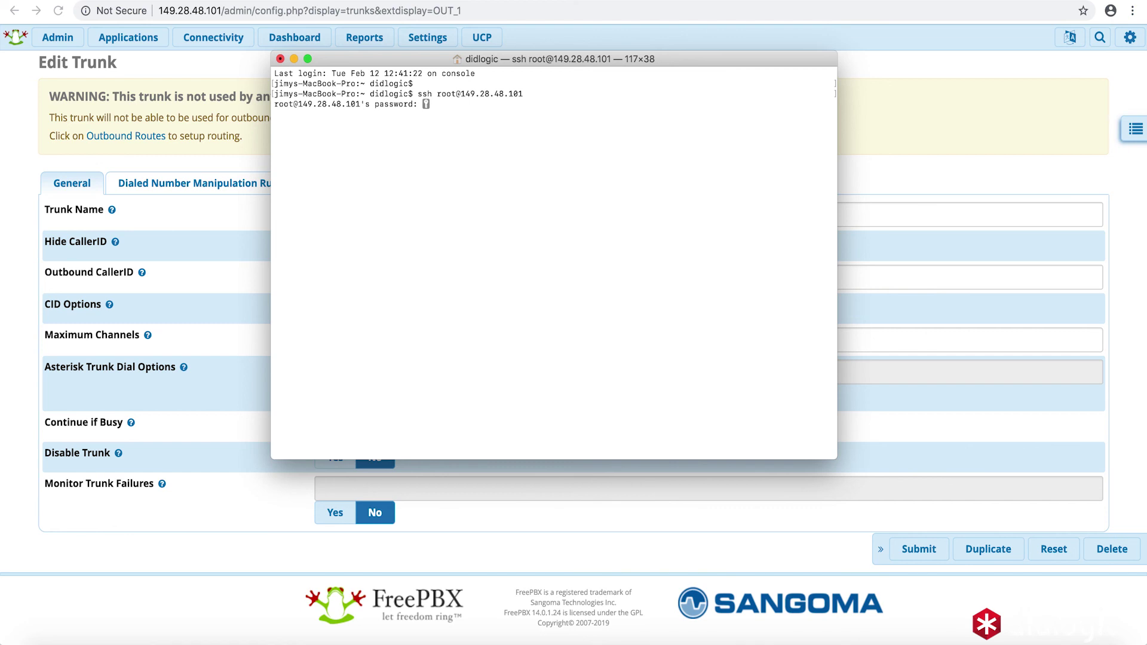
key("Return")
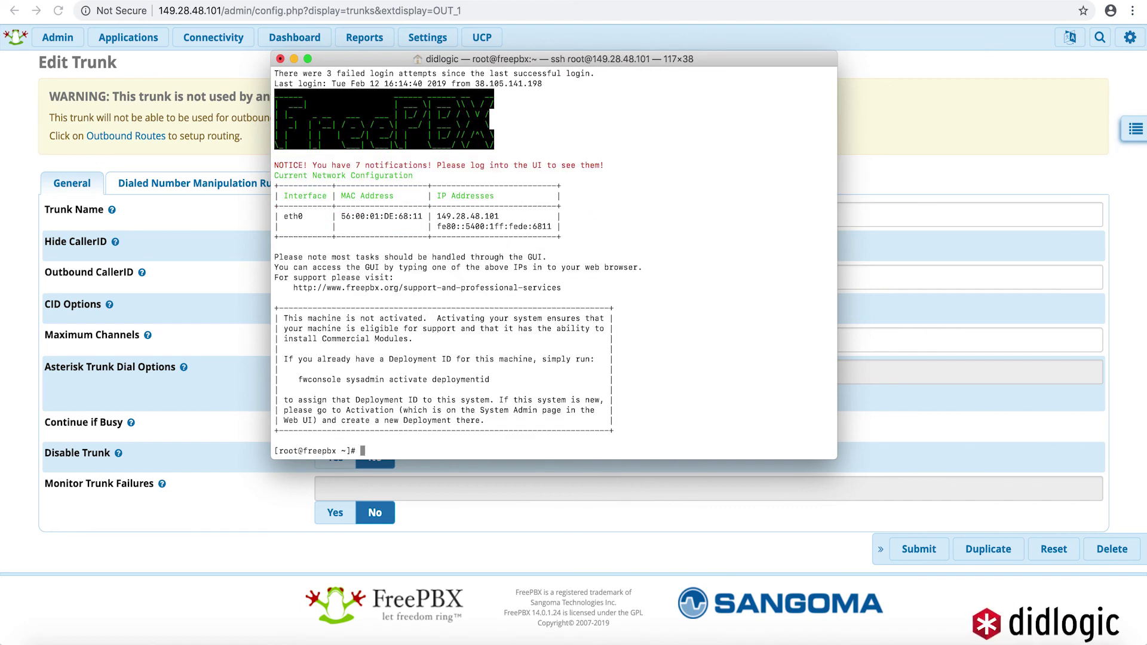
type("asterisk -vvvr")
key("Return")
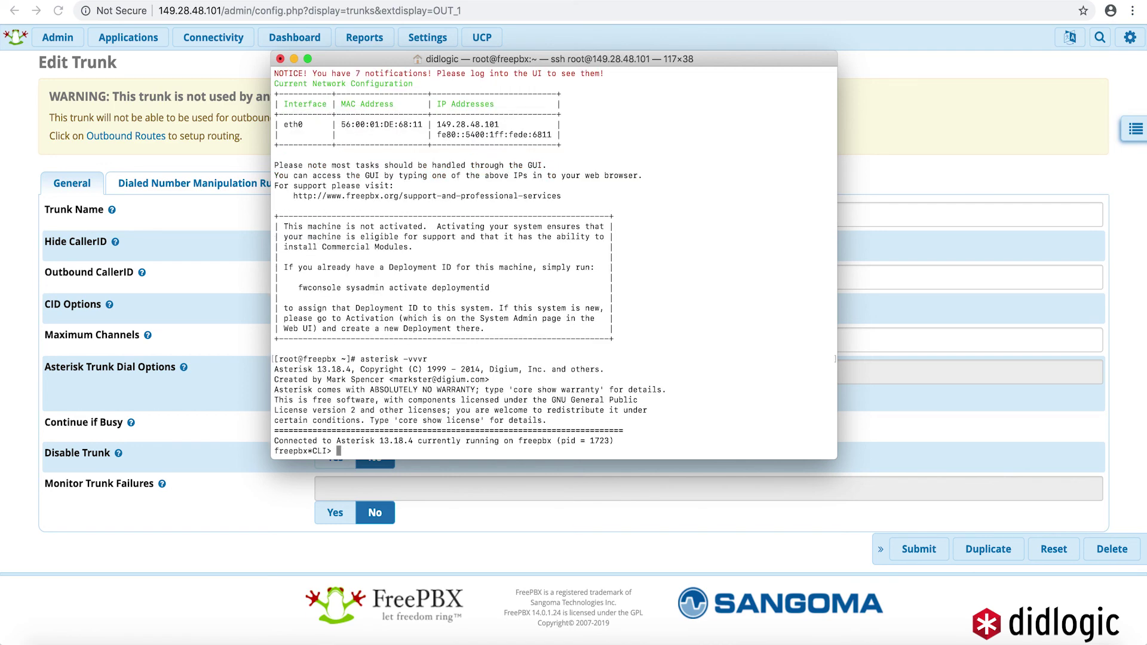
key("Return")
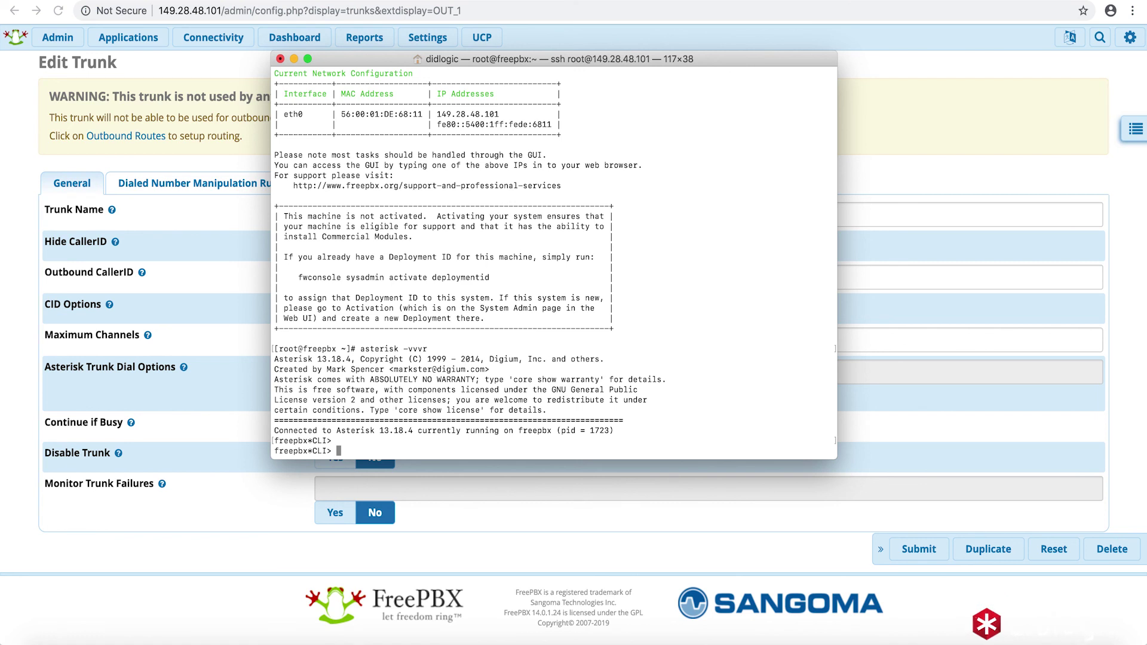
Turn SIP debugging off with 'sip set debug off'.
type("sip")
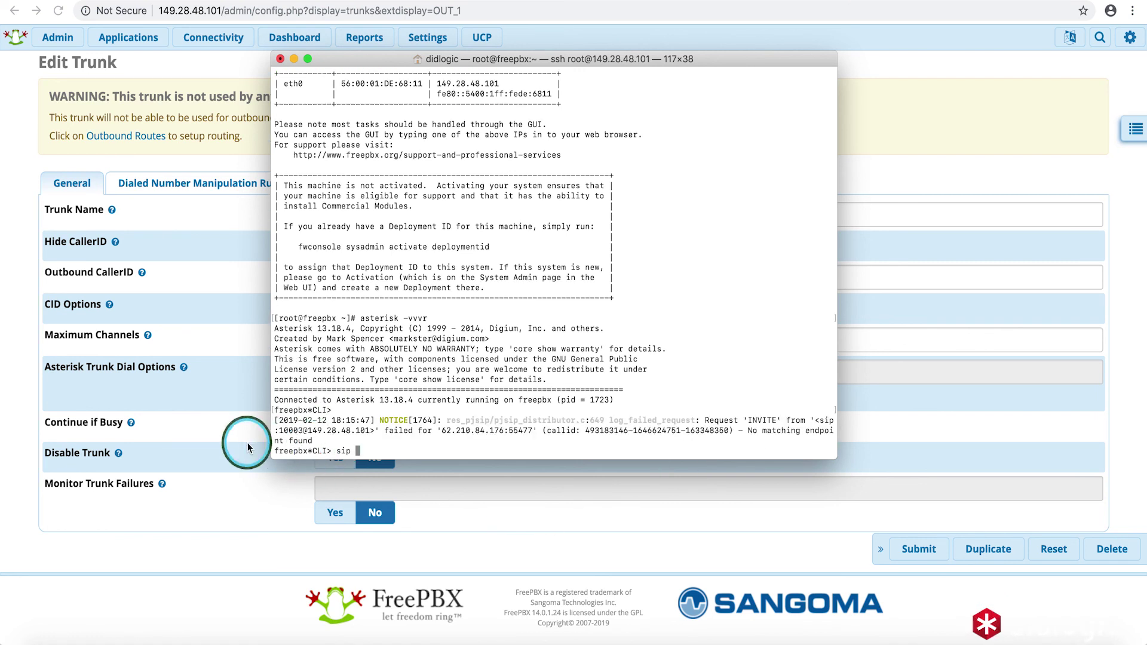
key("BackSpace")
key("BackSpace")
key("BackSpace")
key("BackSpace")
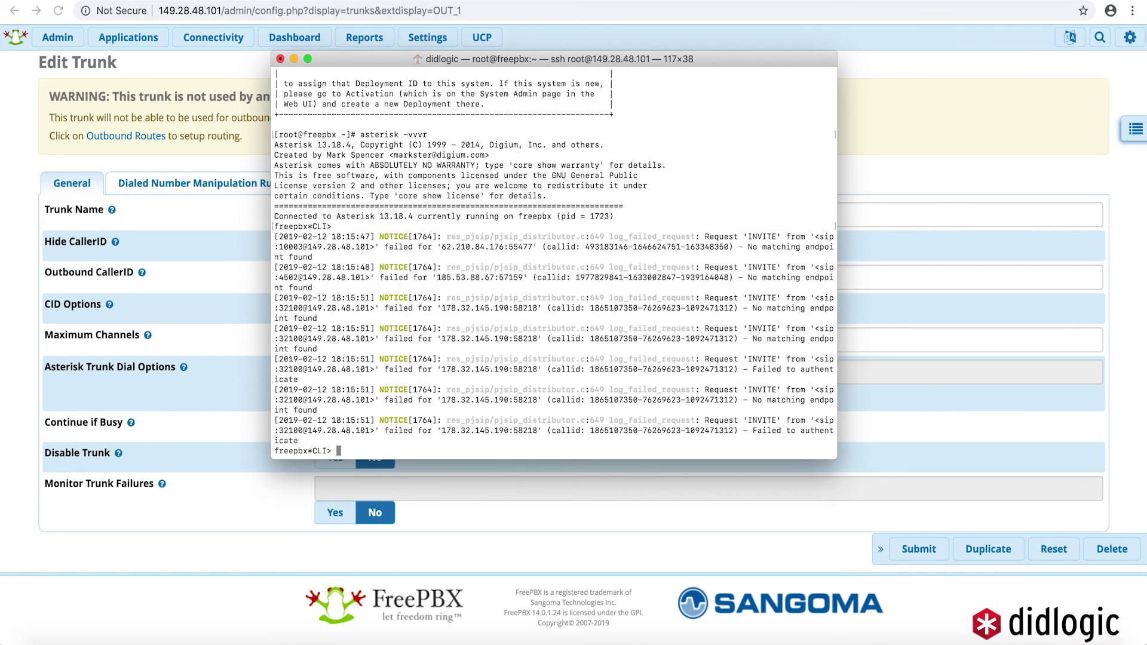
type("sip set debug off")
key("Return")
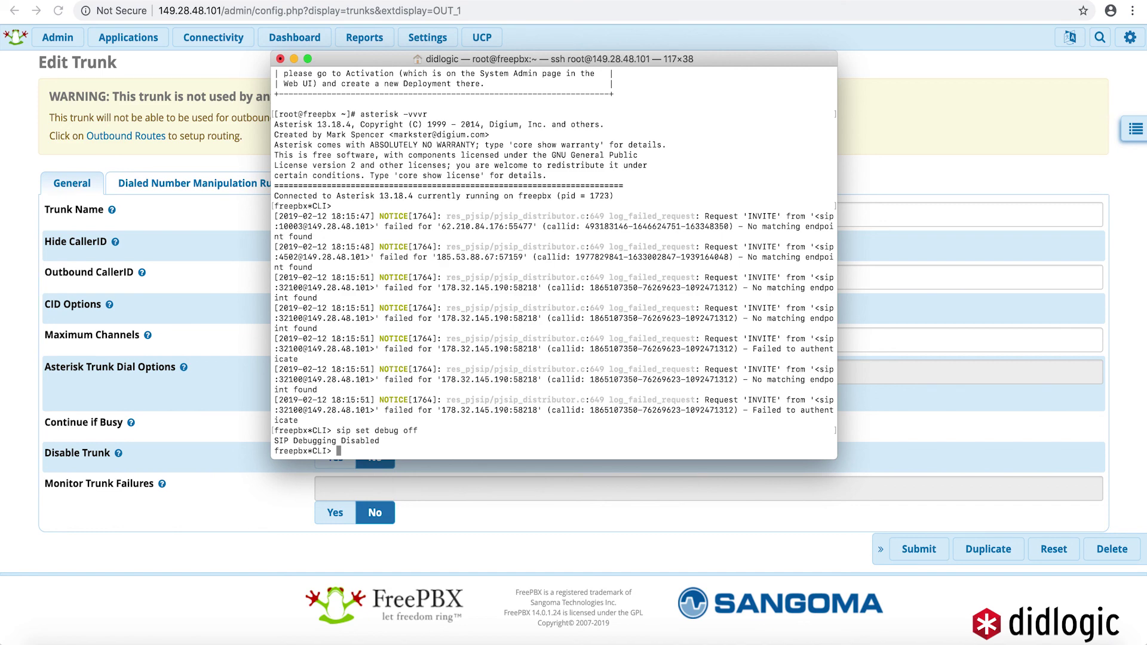
key("Return")
key("Return")
key("Return")
key("Return")
key("Return")
key("Return")
key("Return")
key("Return")
key("Return")
key("Return")
key("Return")
key("Return")
key("Return")
key("Return")
key("Return")
key("Return")
key("Return")
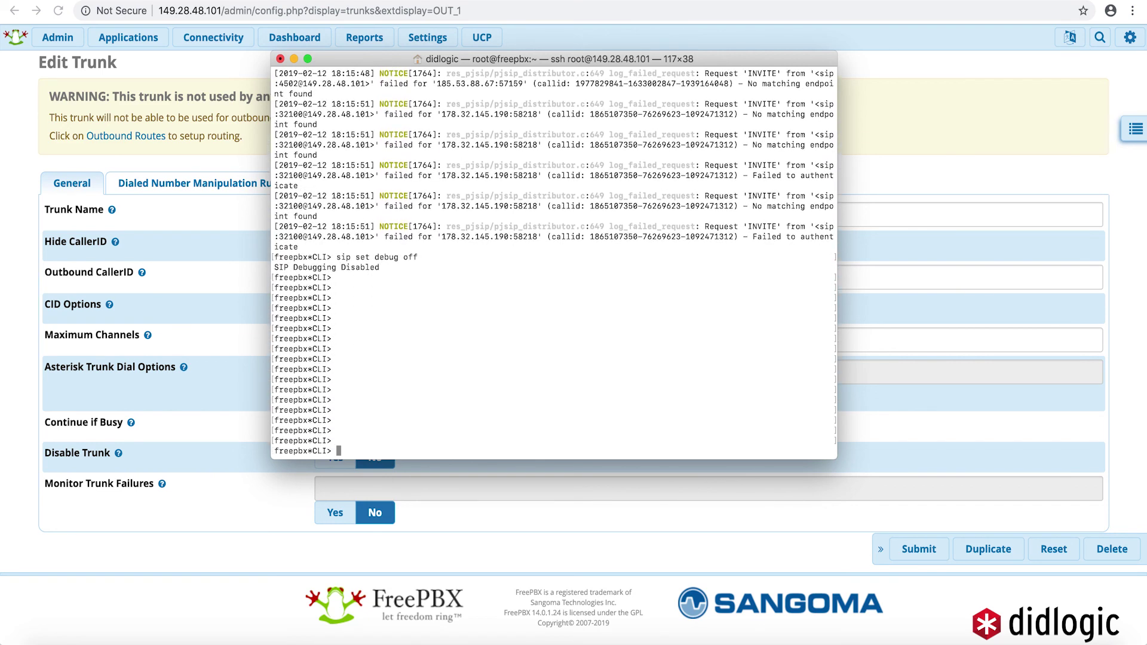
key("Return")
key("Return")
key("Return")
key("Return")
key("Return")
key("Return")
key("Return")
key("Return")
key("Return")
key("Return")
key("Return")
key("Return")
key("Return")
key("Return")
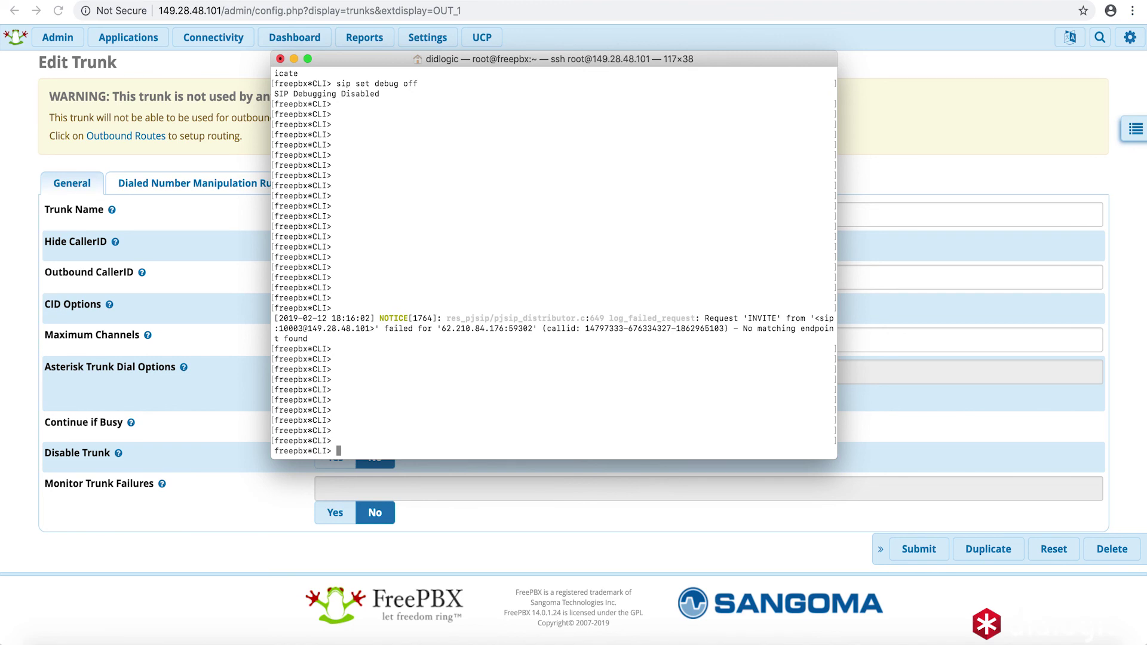
Run 'sip show peers' to confirm didlogic is OK, then minimize Terminal.
type("sip show peers")
key("Return")
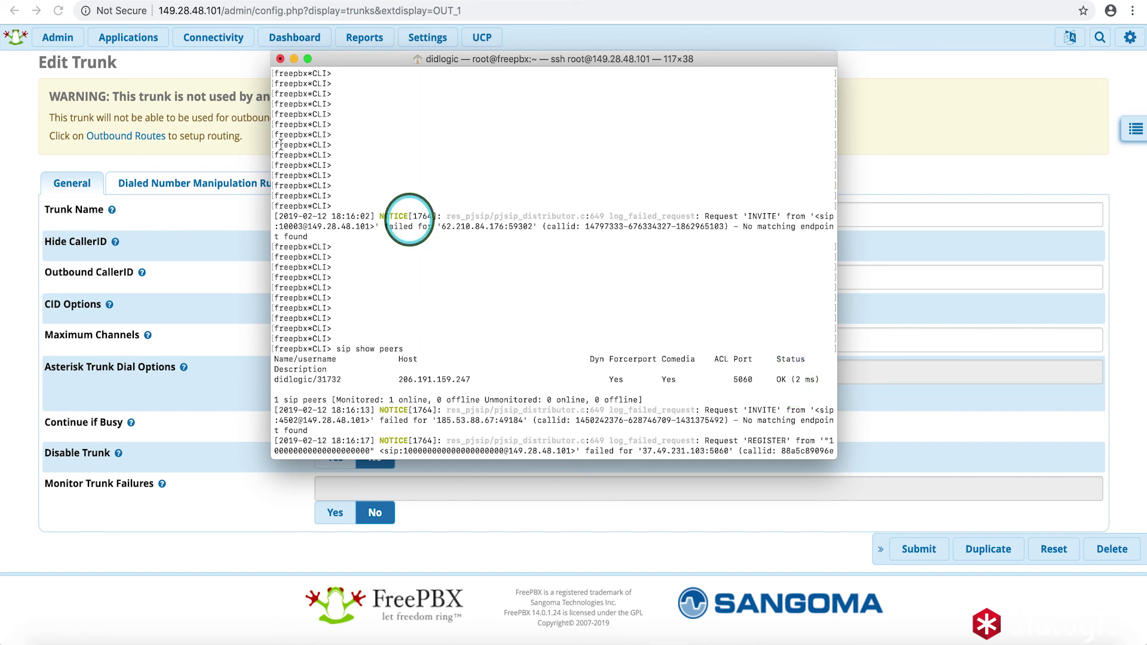
left_click(293, 59)
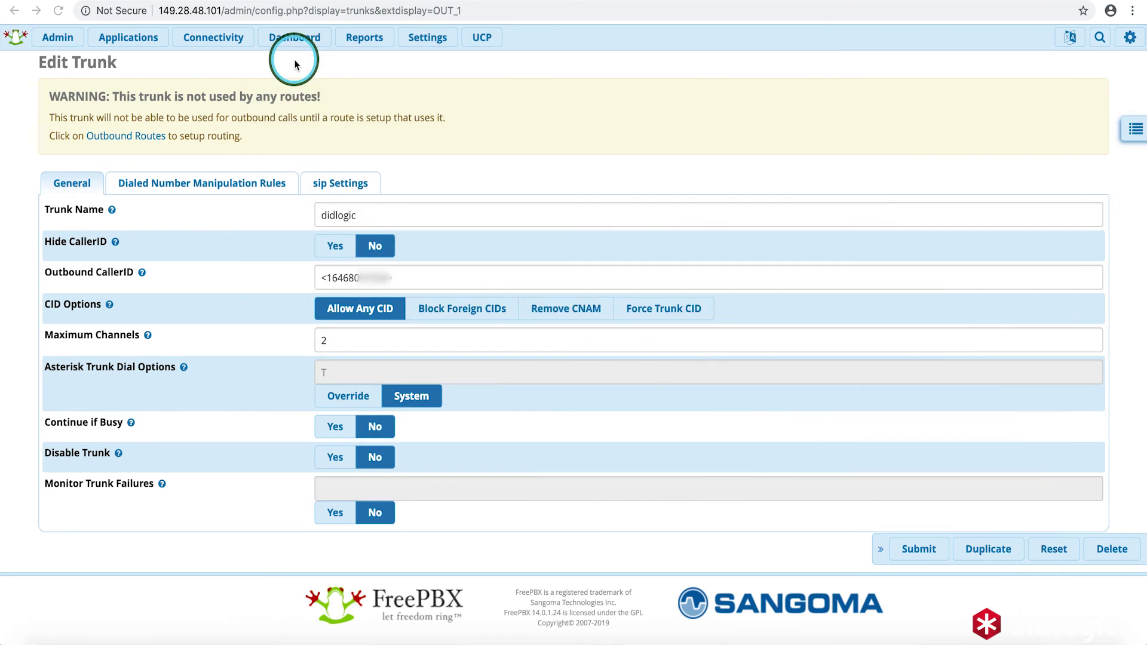